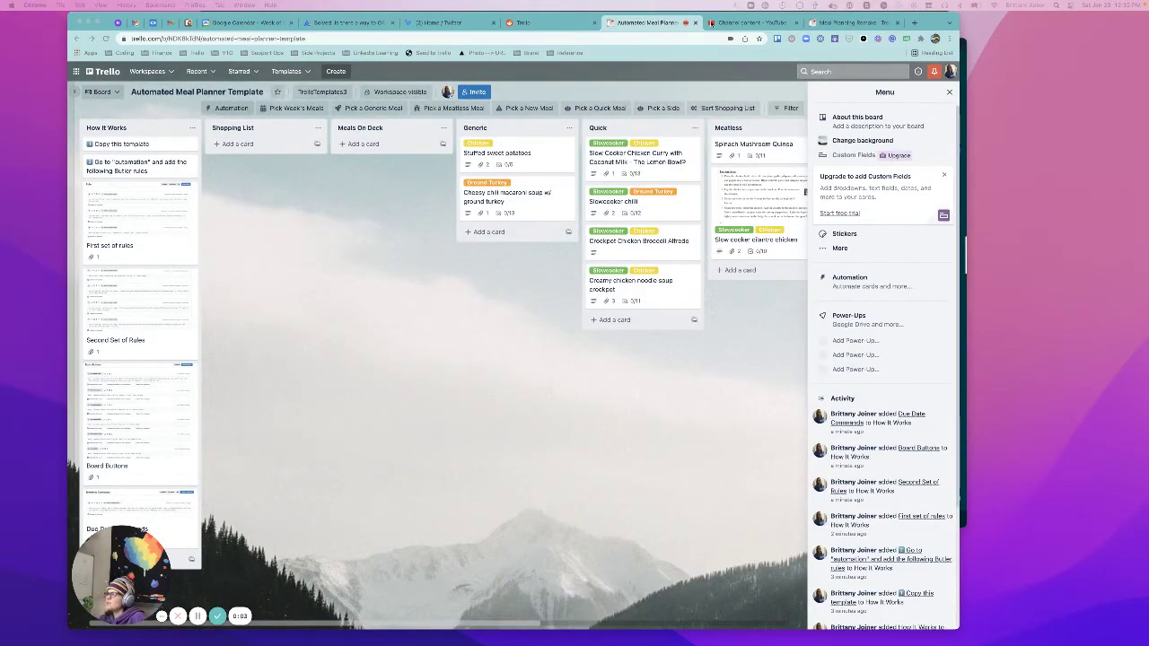
Glance at the channel's live-stream videos, then return to the meal planner board.
left_click(713, 23)
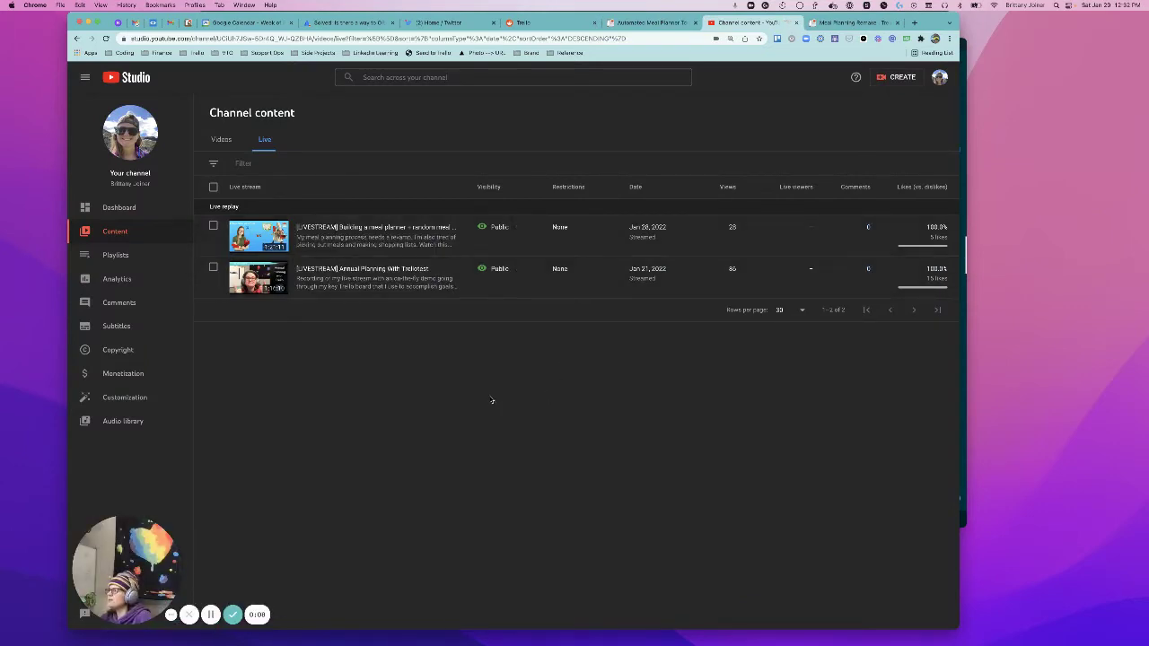
mouse_move(296, 250)
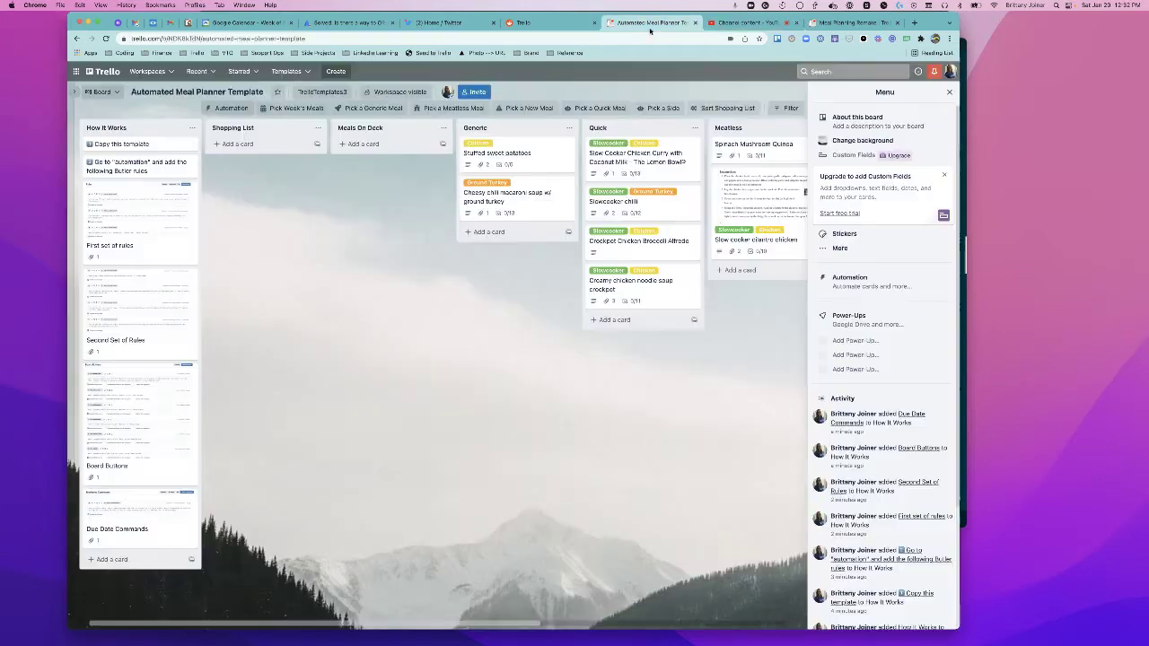
left_click(647, 22)
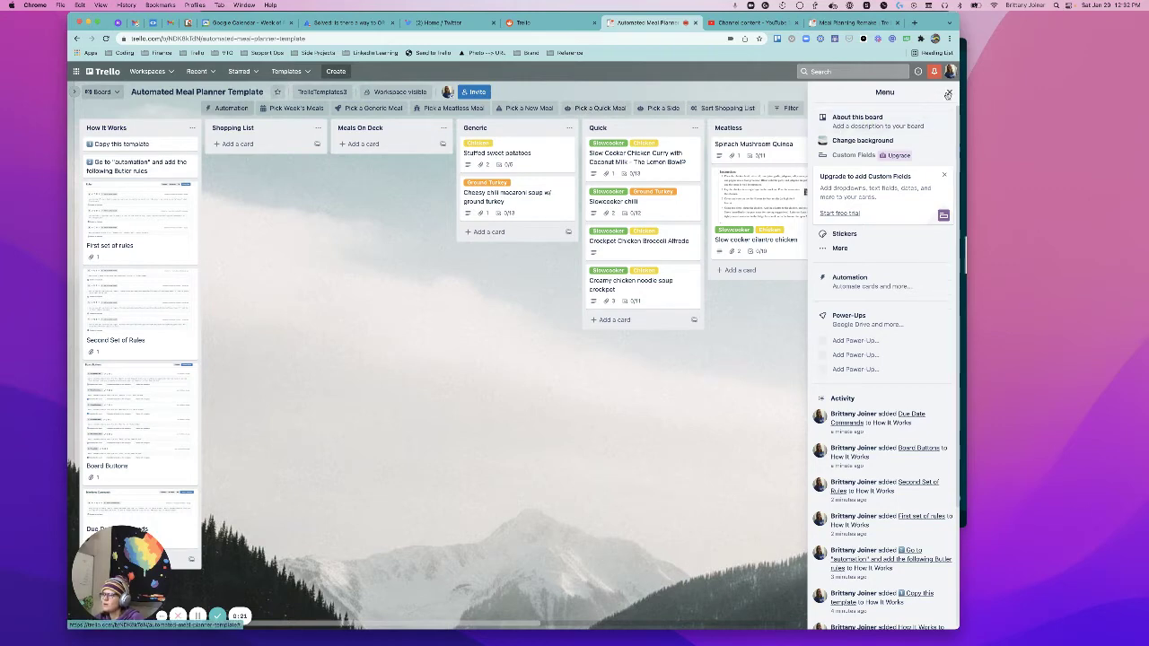
Close the board menu and scroll across the lists from How It Works to Sides.
left_click(949, 92)
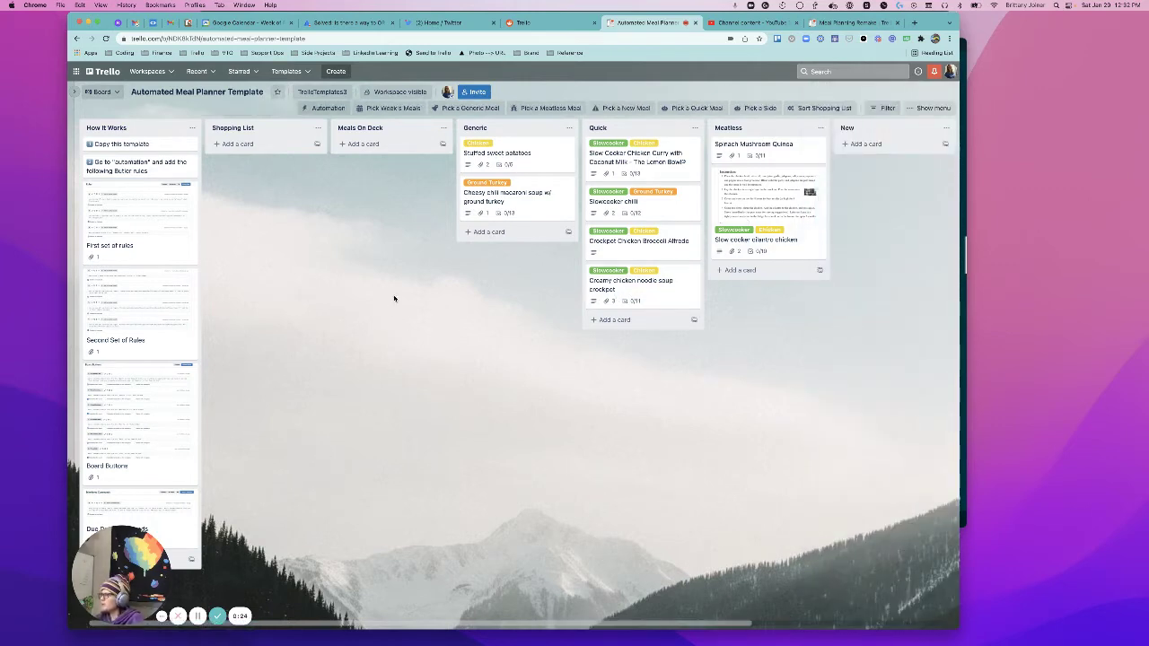
scroll(393, 299, "right", 5)
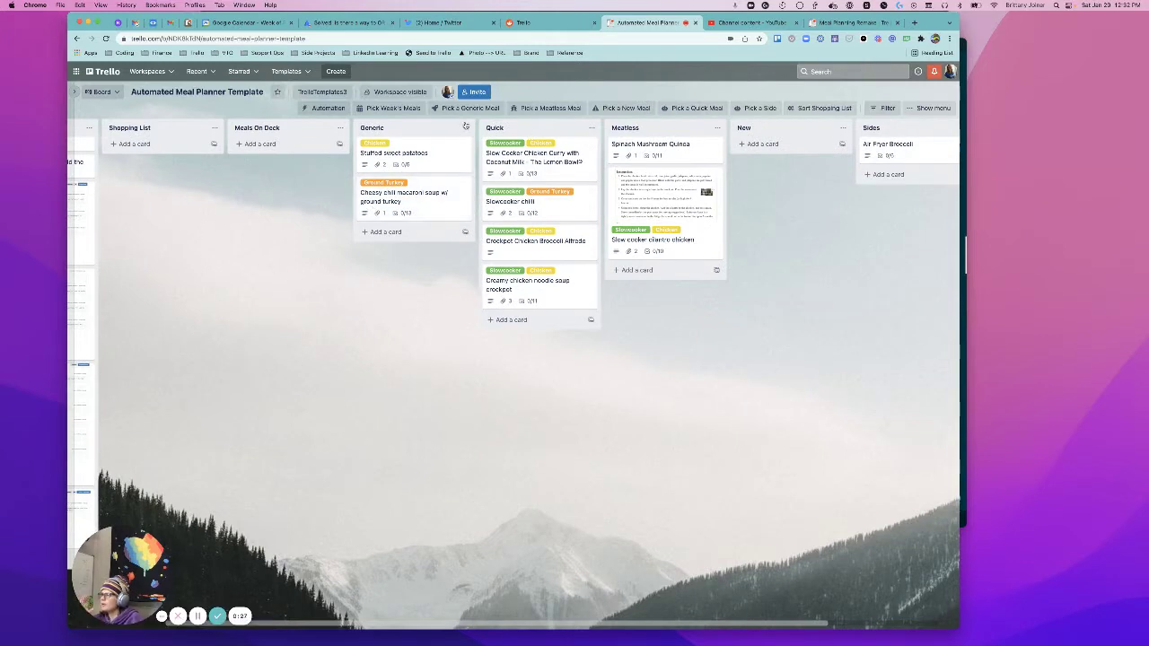
scroll(772, 188, "right", 2)
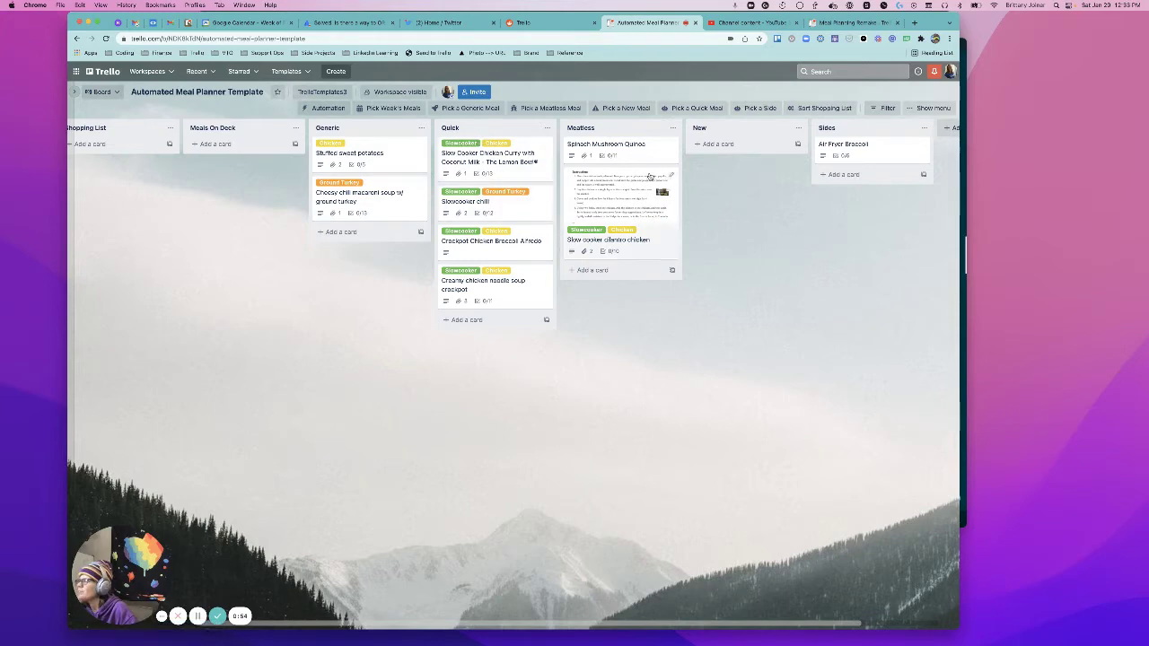
scroll(650, 242, "right", 2)
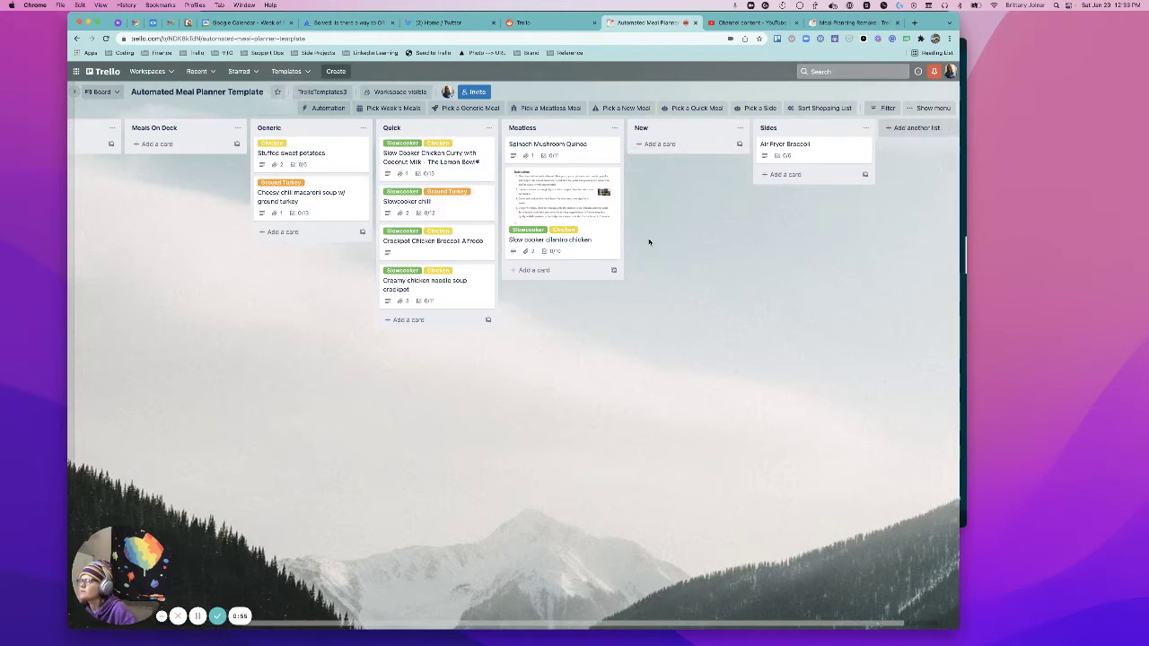
scroll(647, 242, "left", 4)
scroll(645, 242, "left", 3)
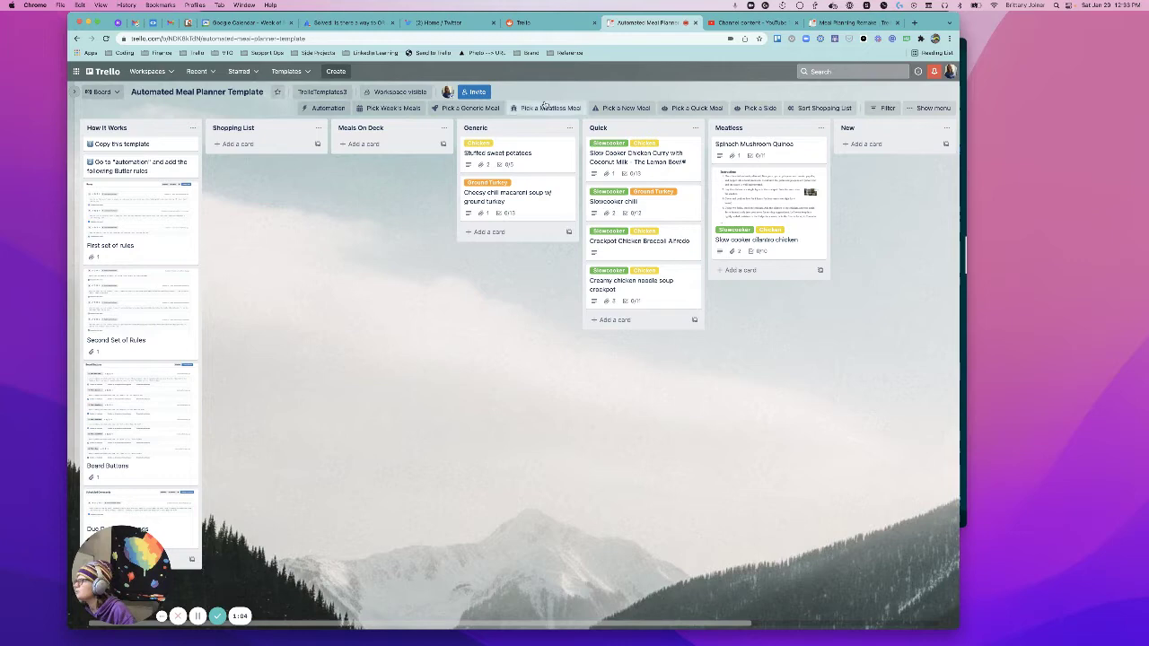
Set the board's visibility to Public, confirm, and convert it into a template.
left_click(929, 108)
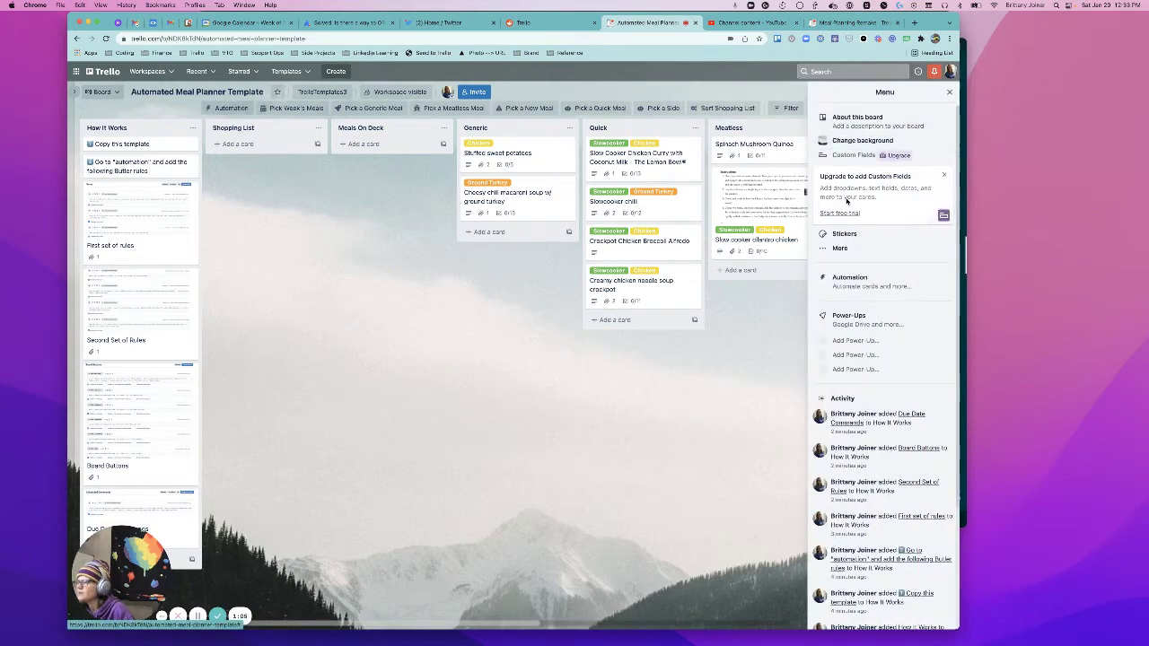
left_click(839, 247)
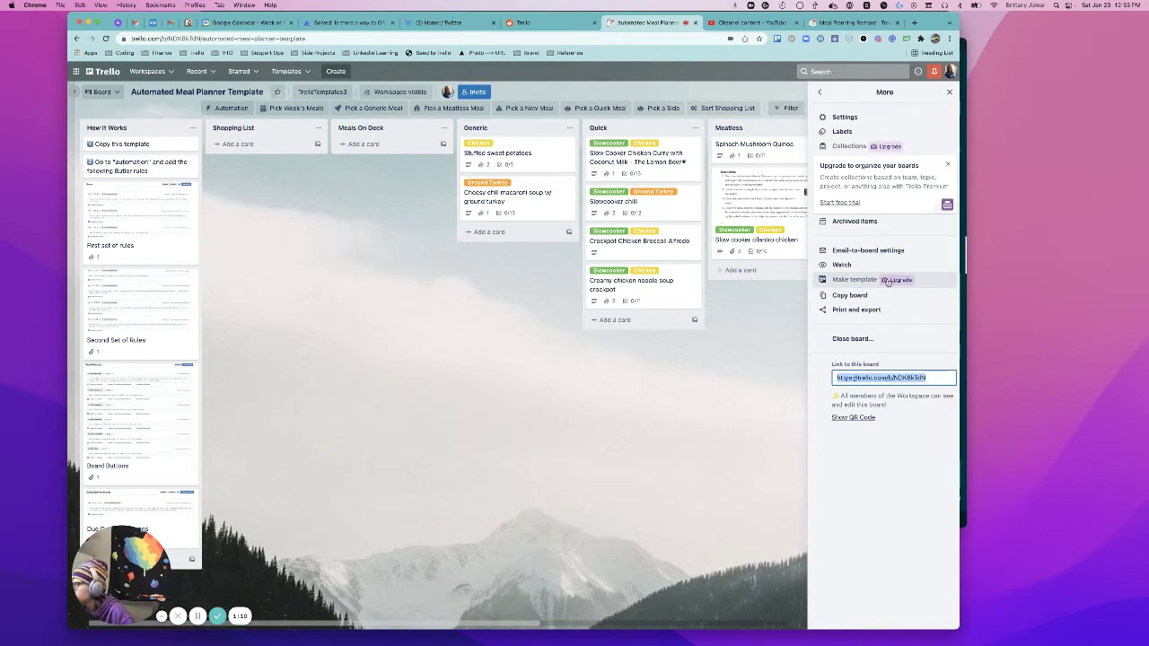
left_click(322, 91)
left_click(396, 92)
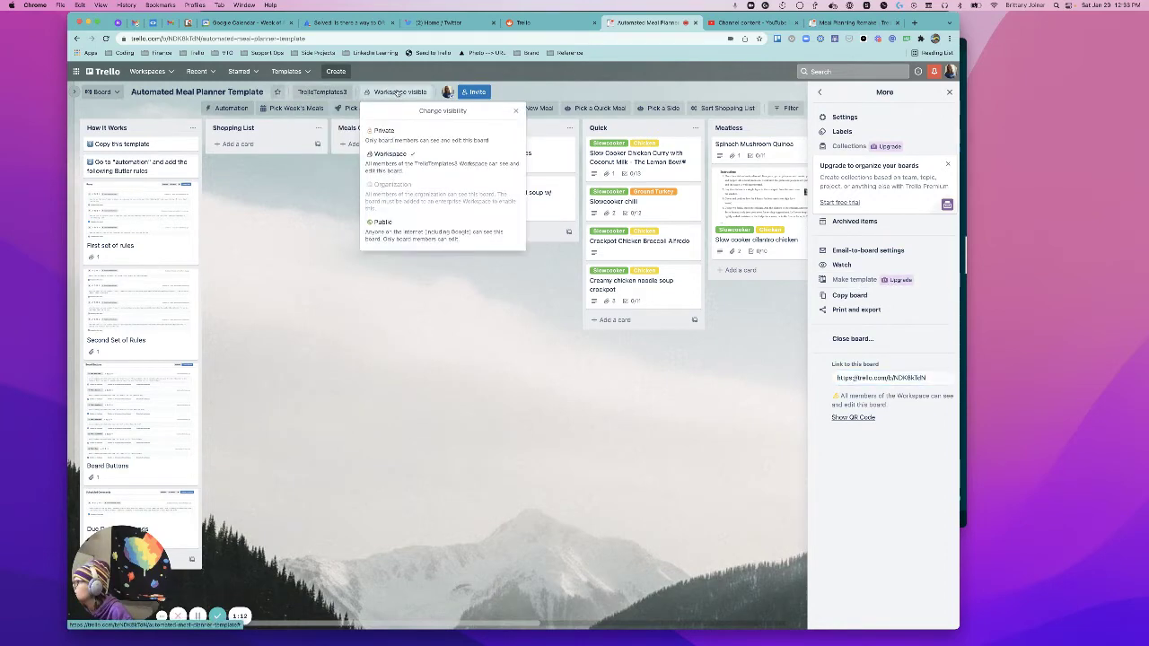
left_click(384, 224)
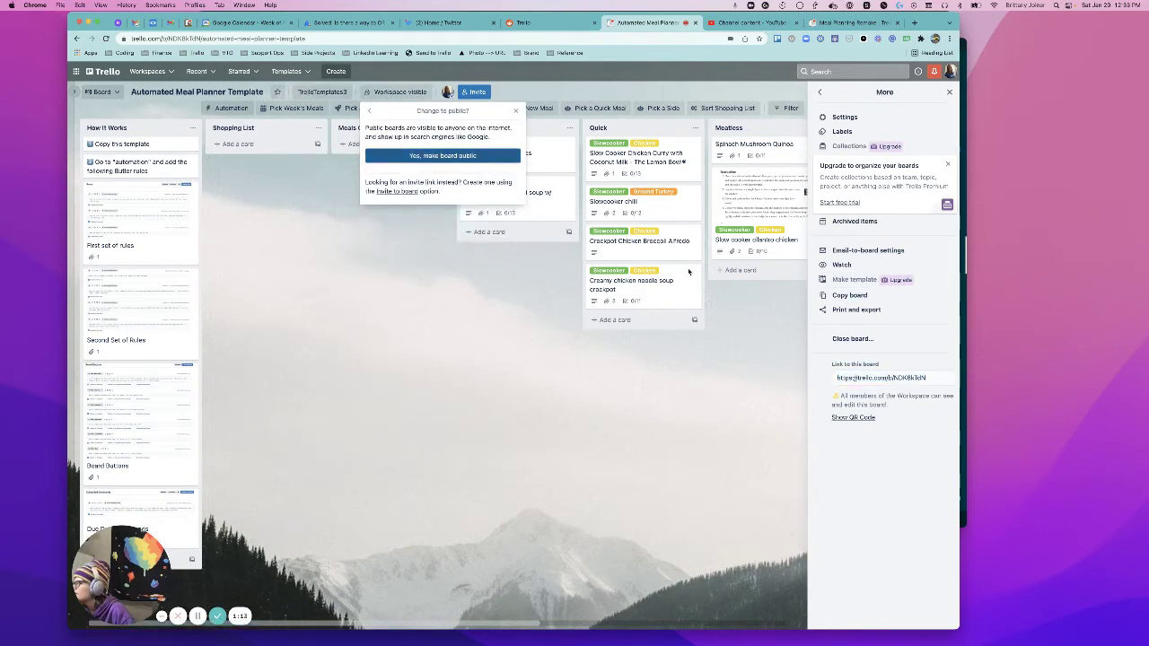
left_click(854, 299)
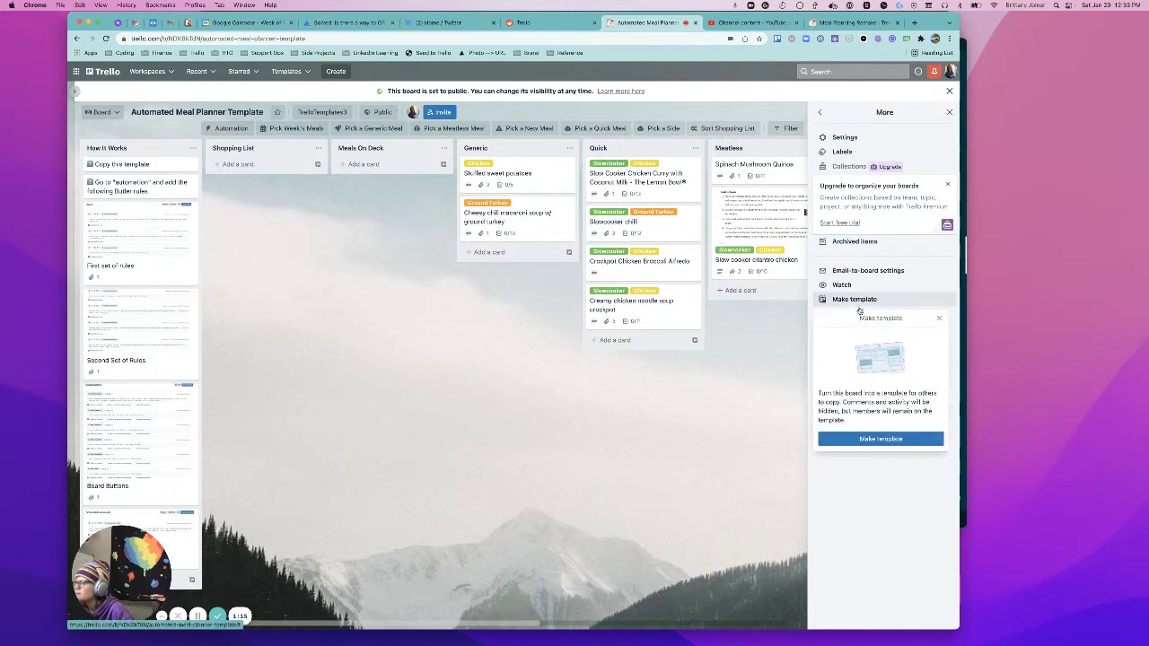
left_click(871, 440)
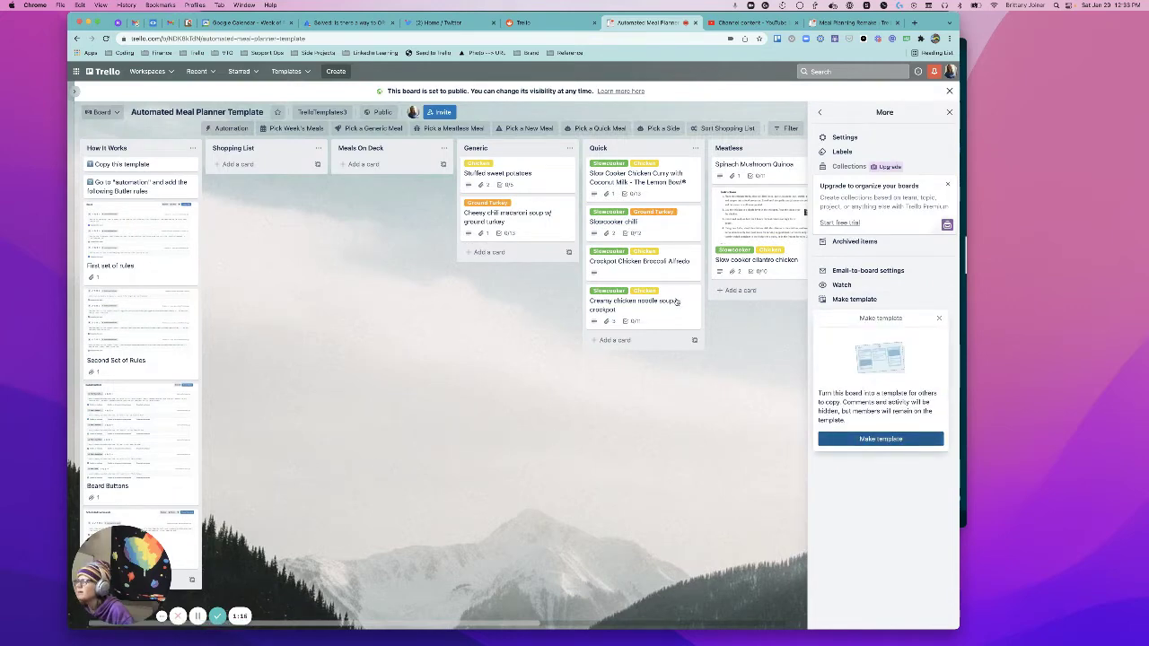
left_click(950, 114)
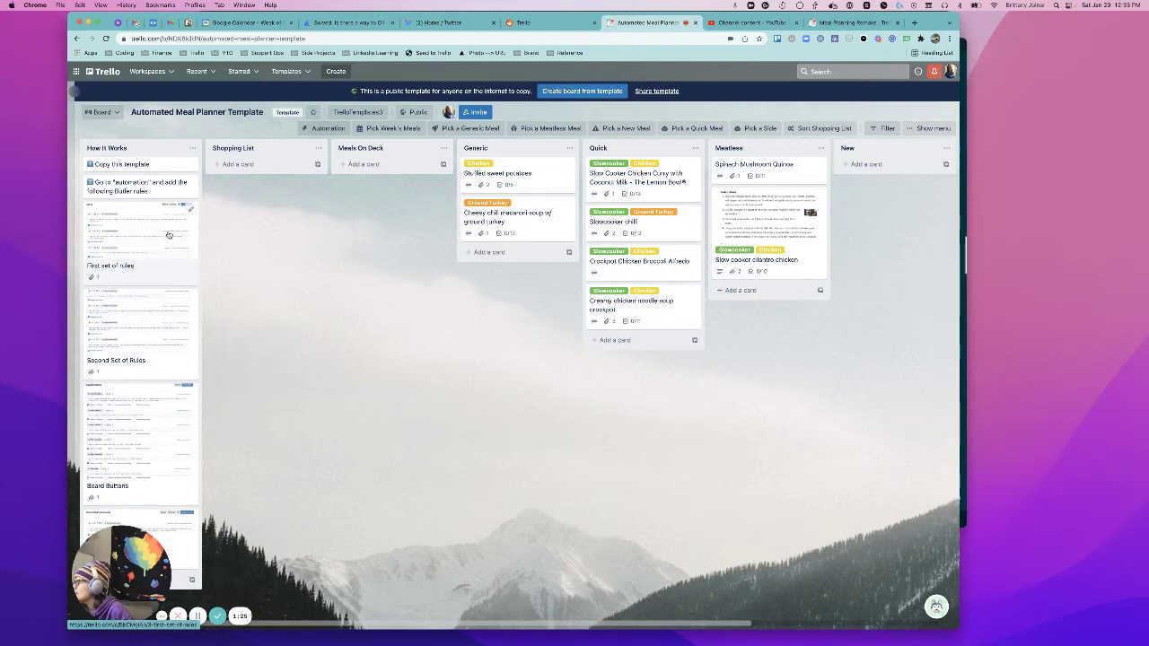
left_click(169, 235)
left_click(489, 128)
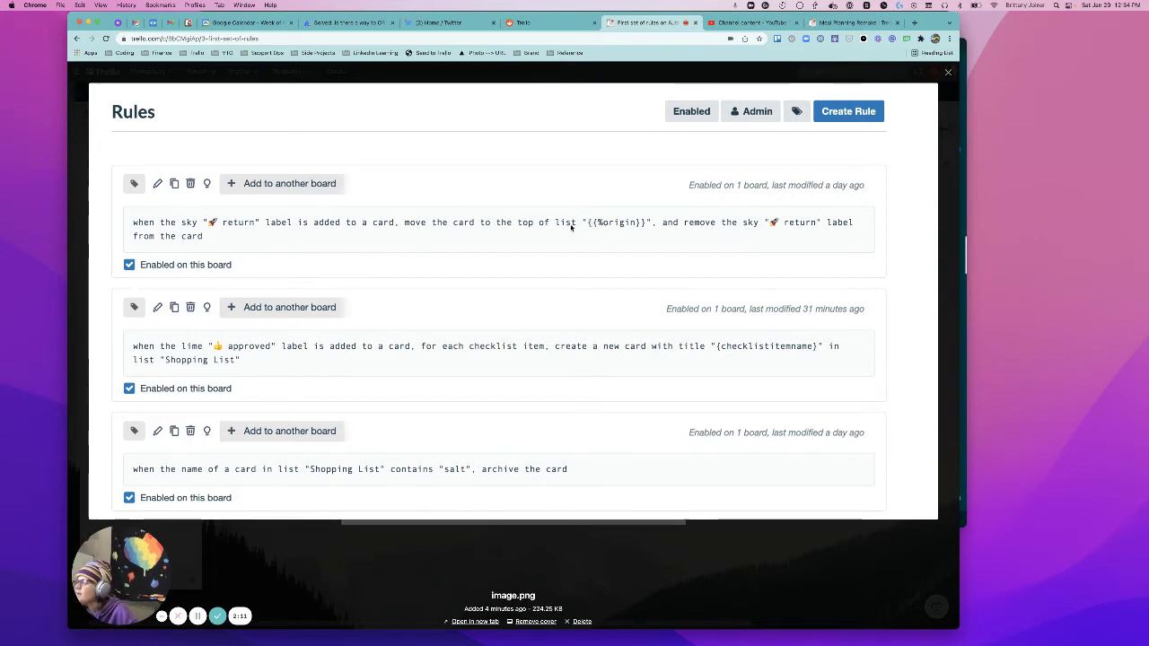
left_click(948, 71)
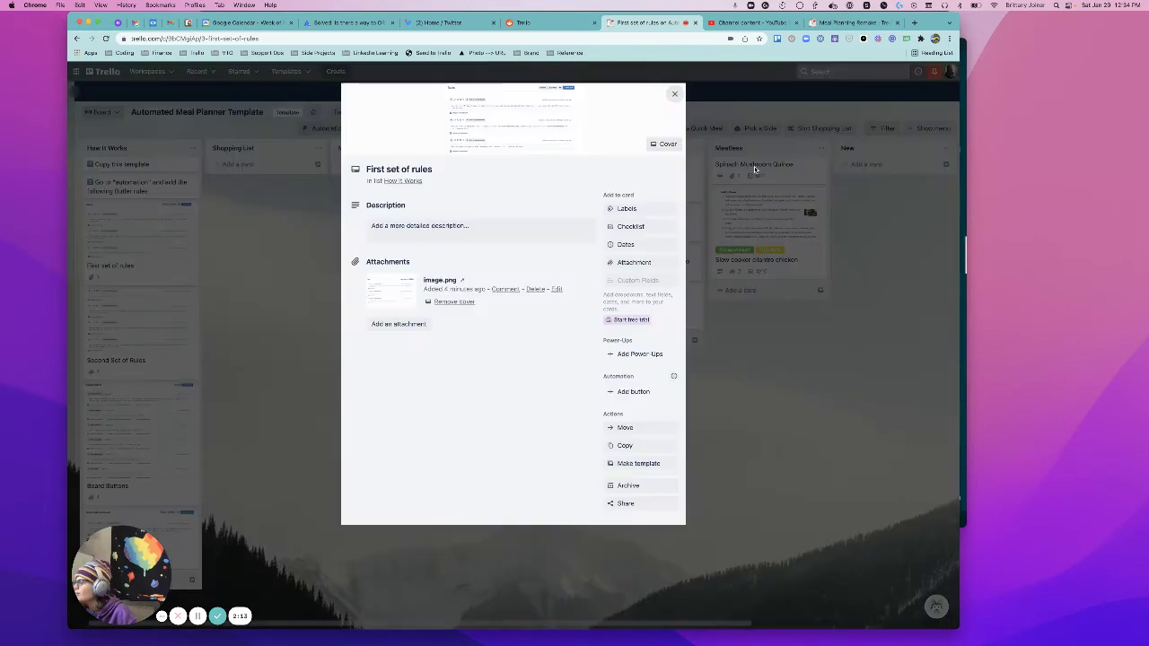
key("Escape")
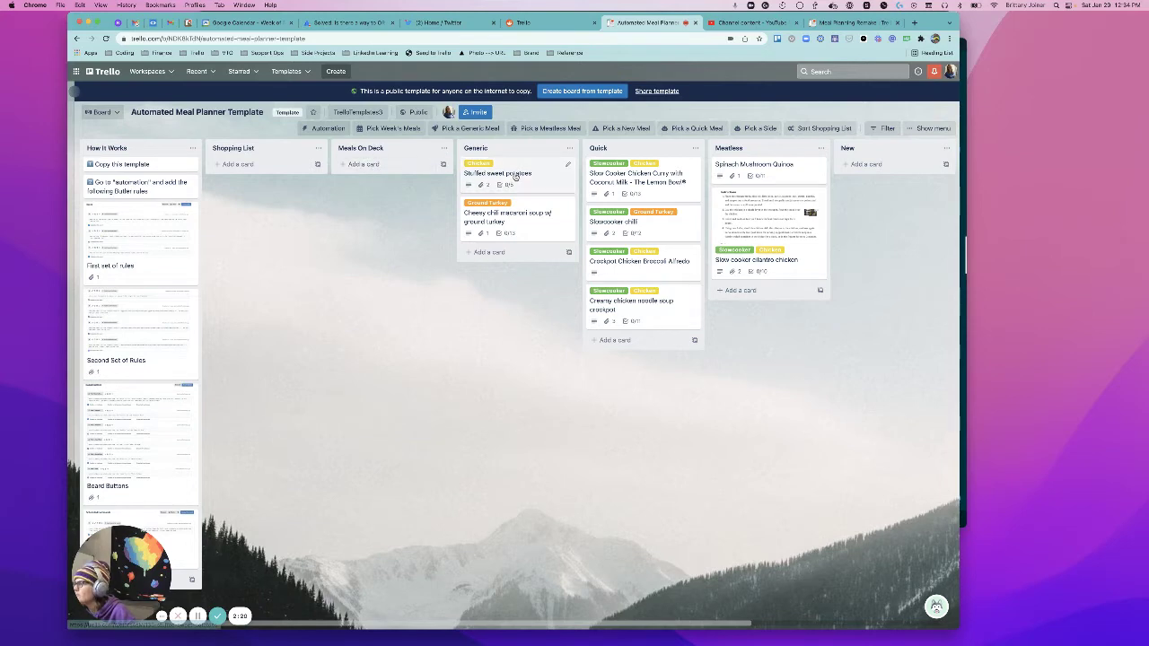
Drag Stuffed sweet potatoes back into Generic below Cheesy chili, then enlarge the First set of rules screenshot.
left_click_drag(516, 176, 404, 171)
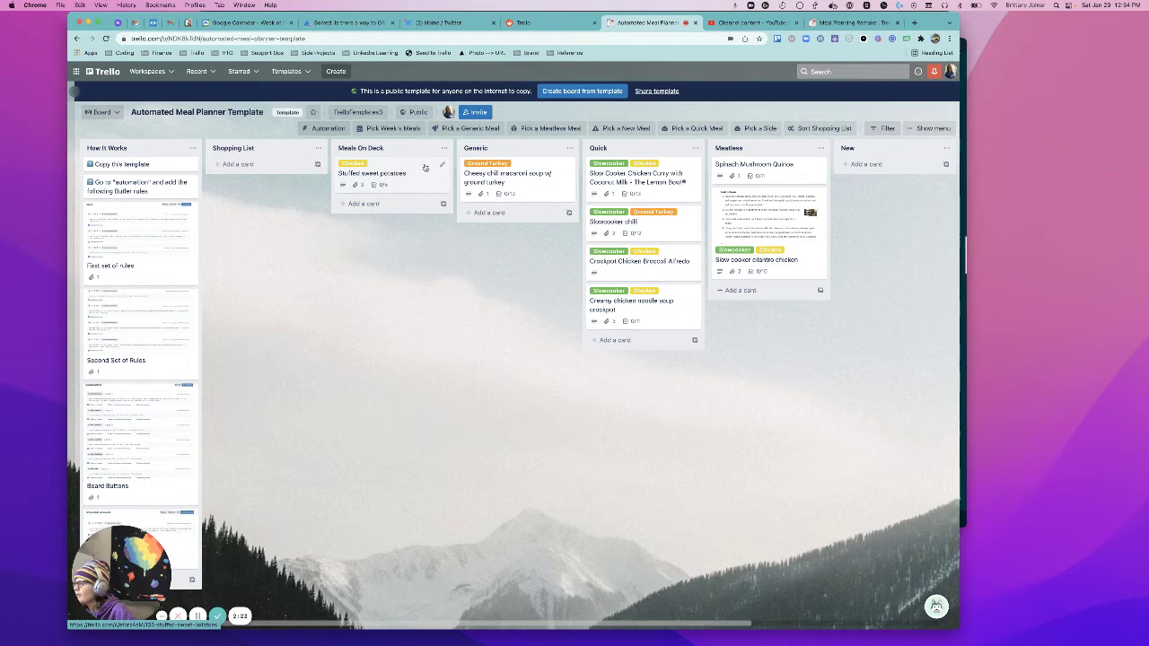
left_click_drag(390, 176, 530, 223)
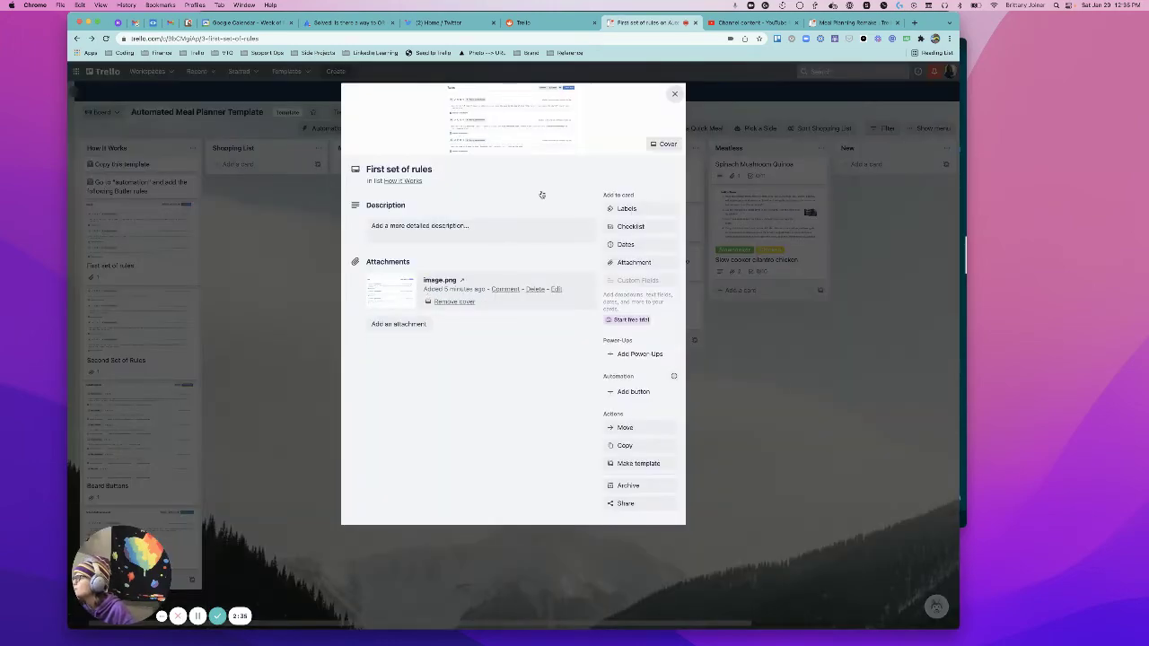
left_click(675, 93)
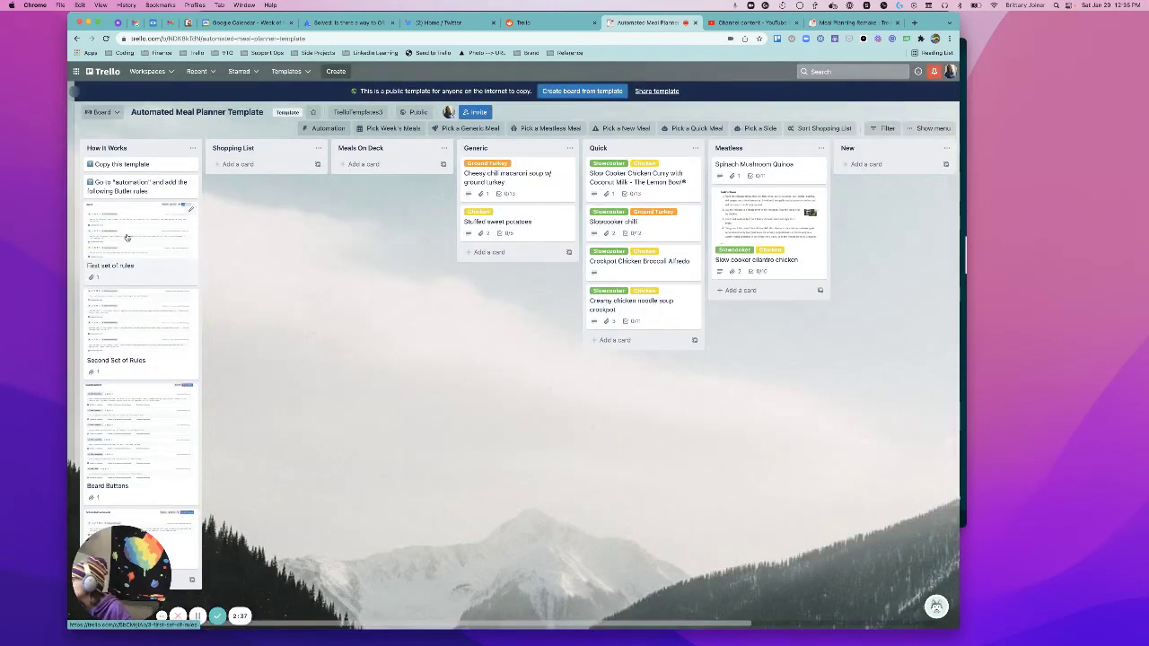
left_click(127, 238)
left_click(479, 140)
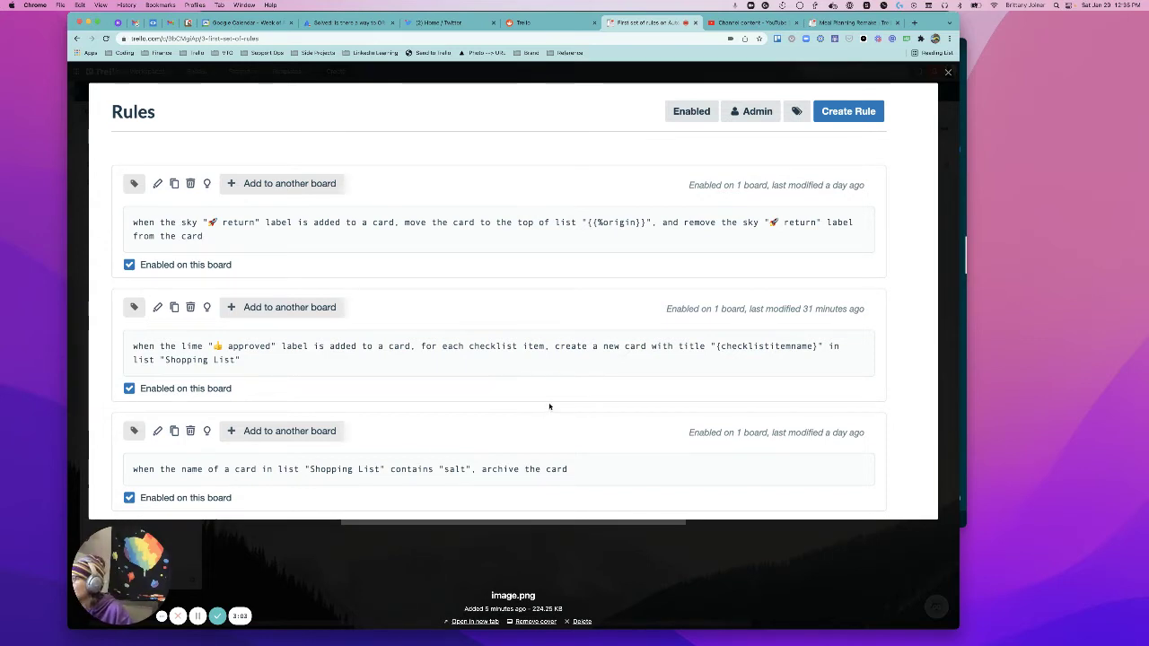
Close the First set of rules card, then view and close the Due Date Commands screenshot and card.
left_click(949, 75)
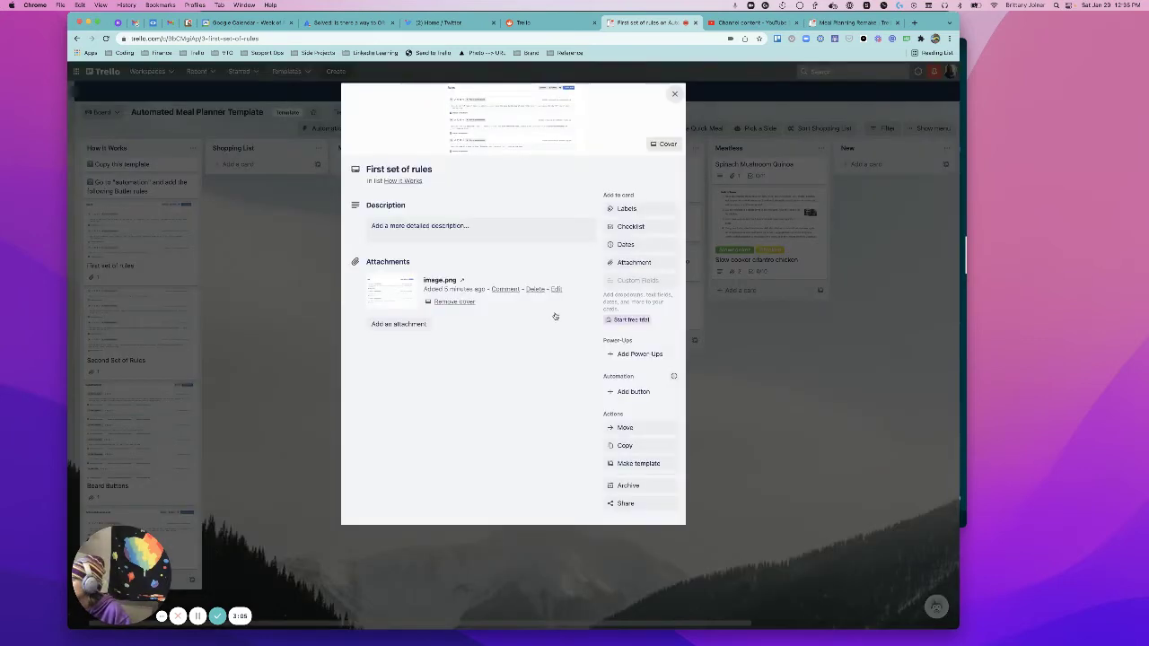
left_click(258, 359)
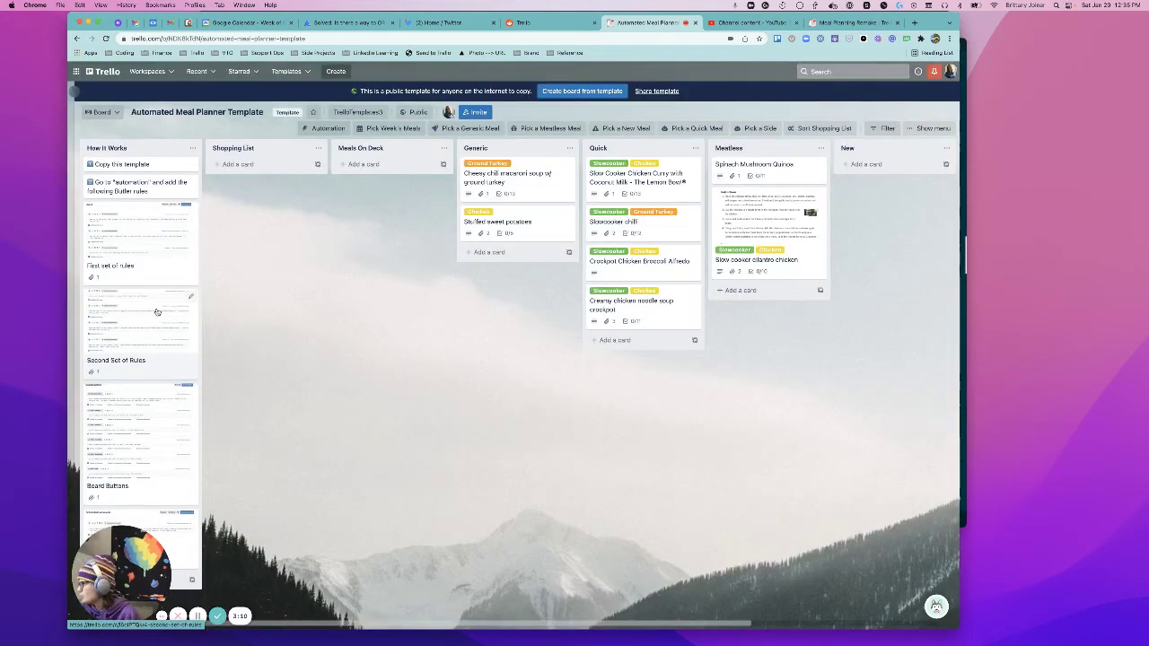
left_click(178, 547)
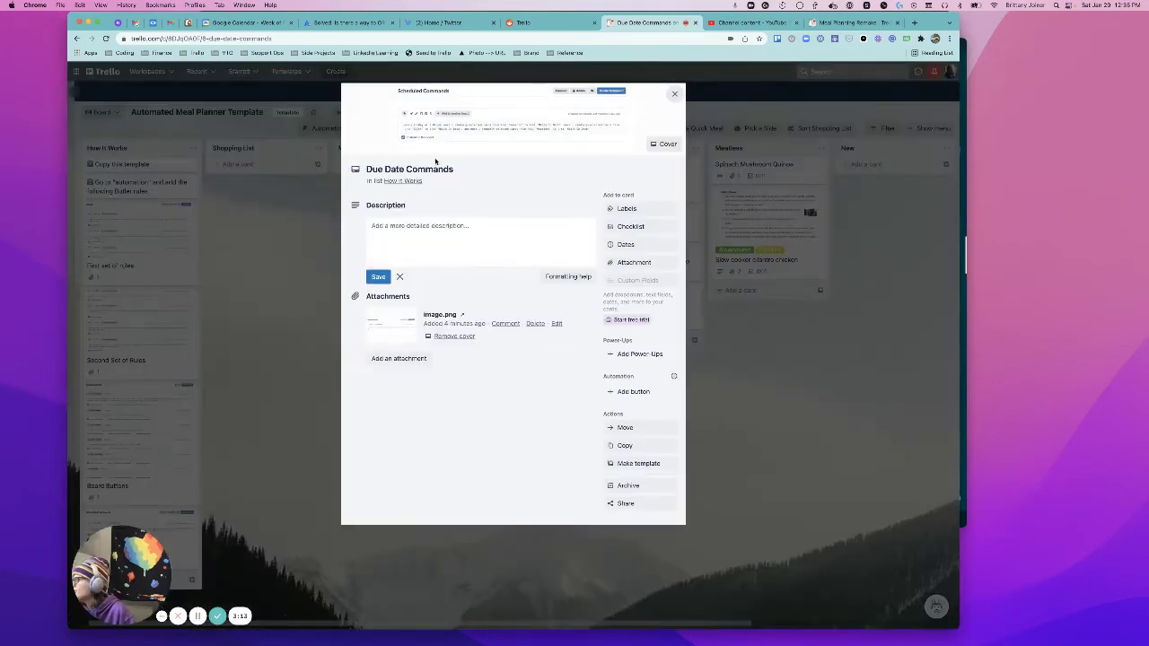
left_click(437, 138)
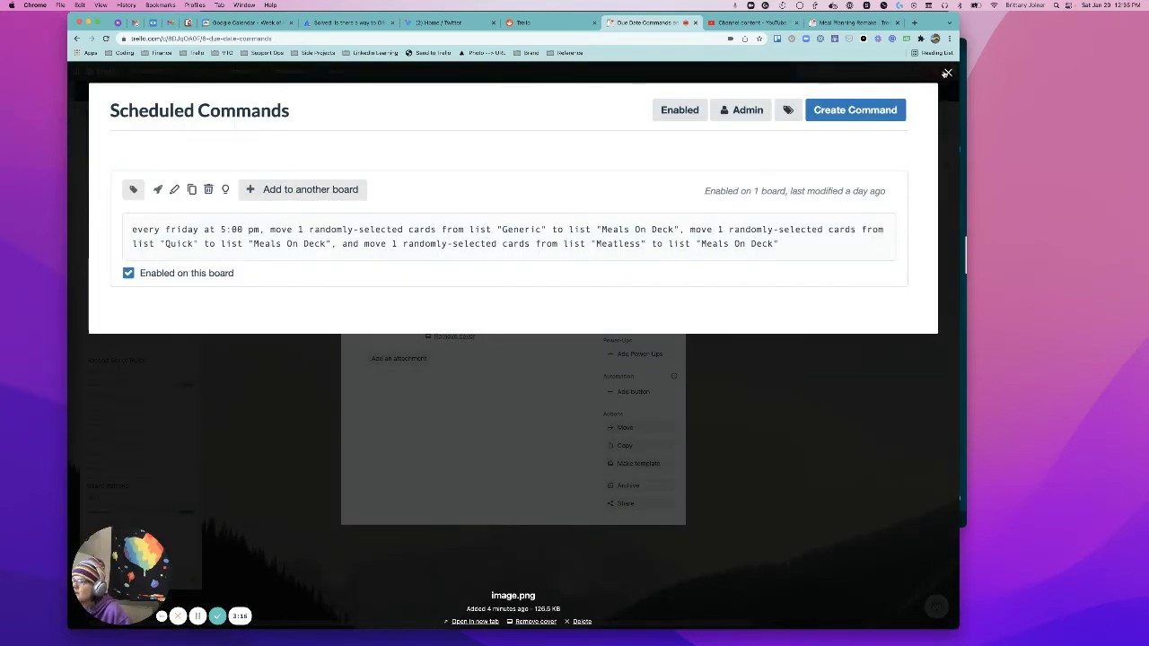
left_click(947, 73)
left_click(809, 419)
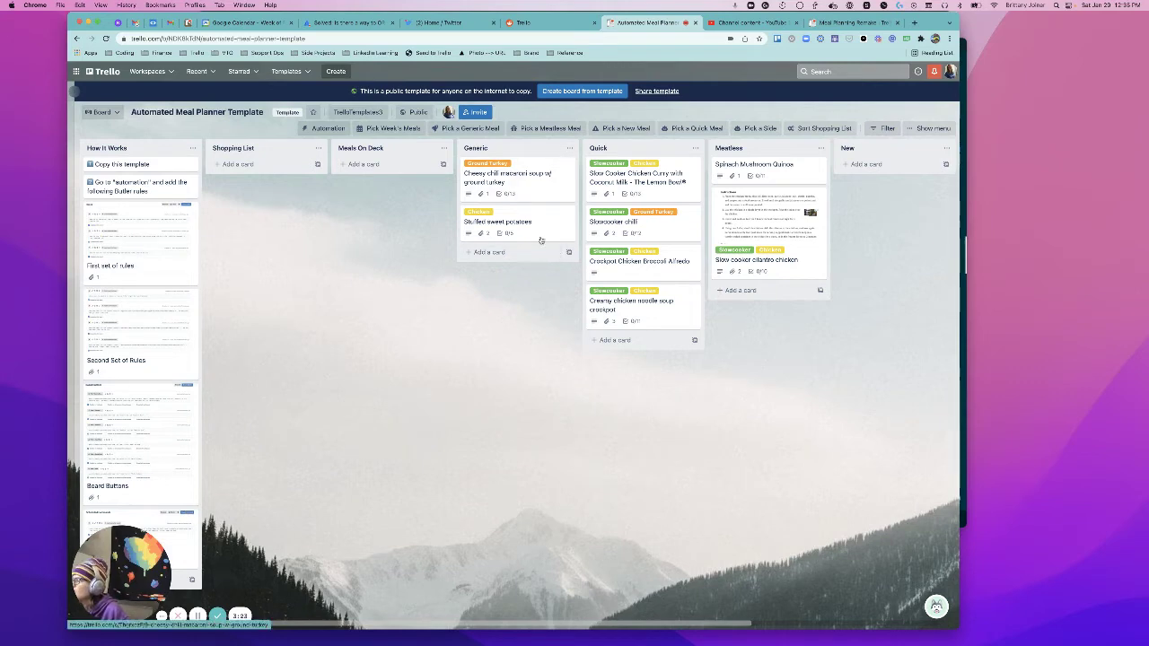
left_click(538, 184)
scroll(505, 251, "down", 2)
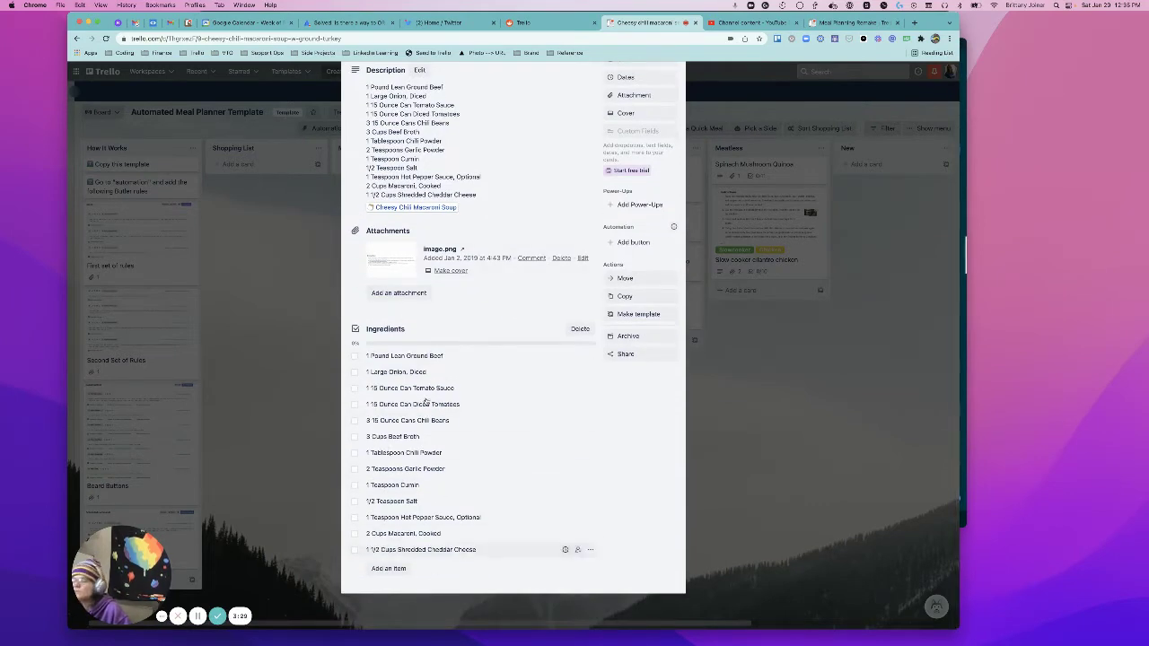
scroll(414, 302, "up", 2)
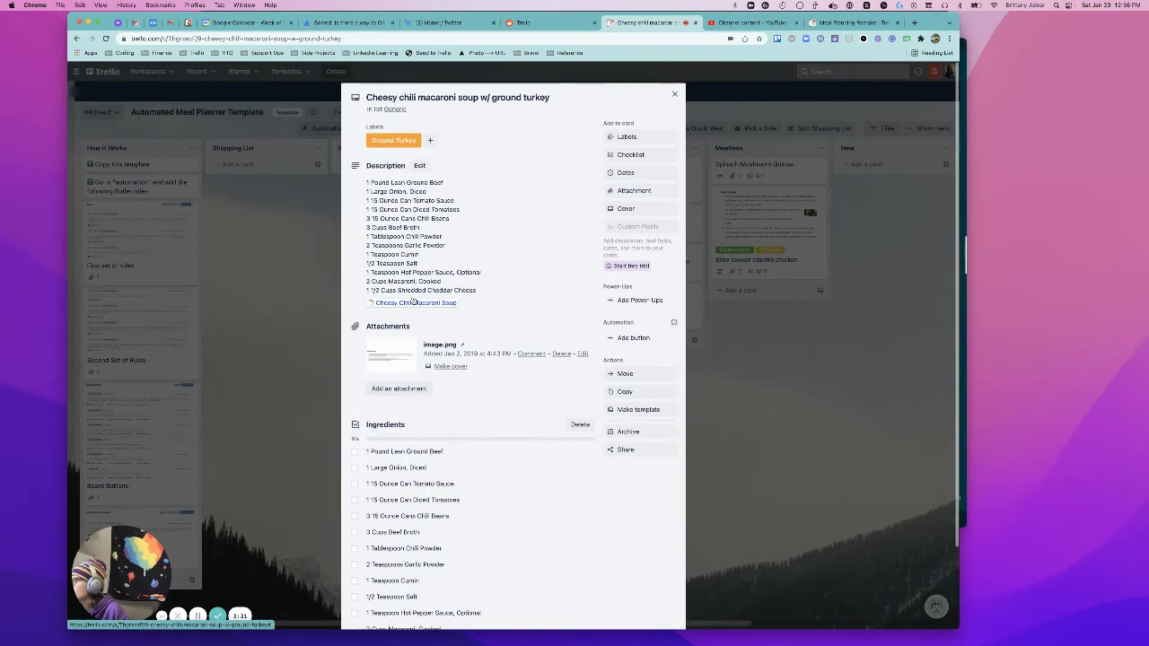
scroll(481, 246, "down", 2)
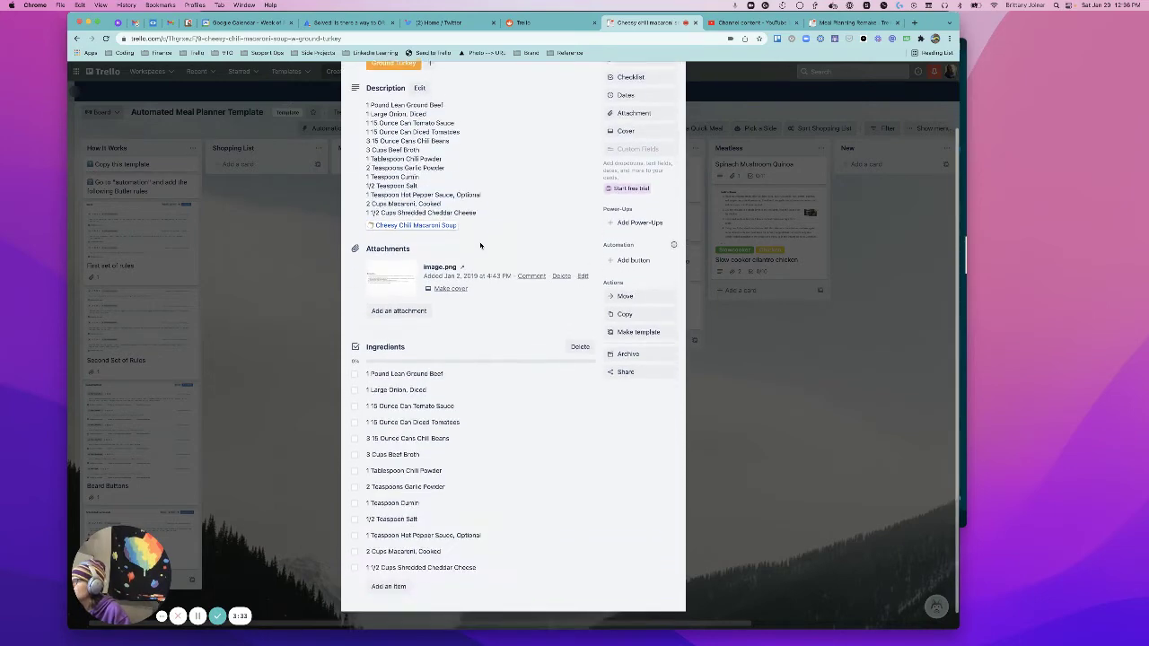
scroll(502, 256, "up", 1)
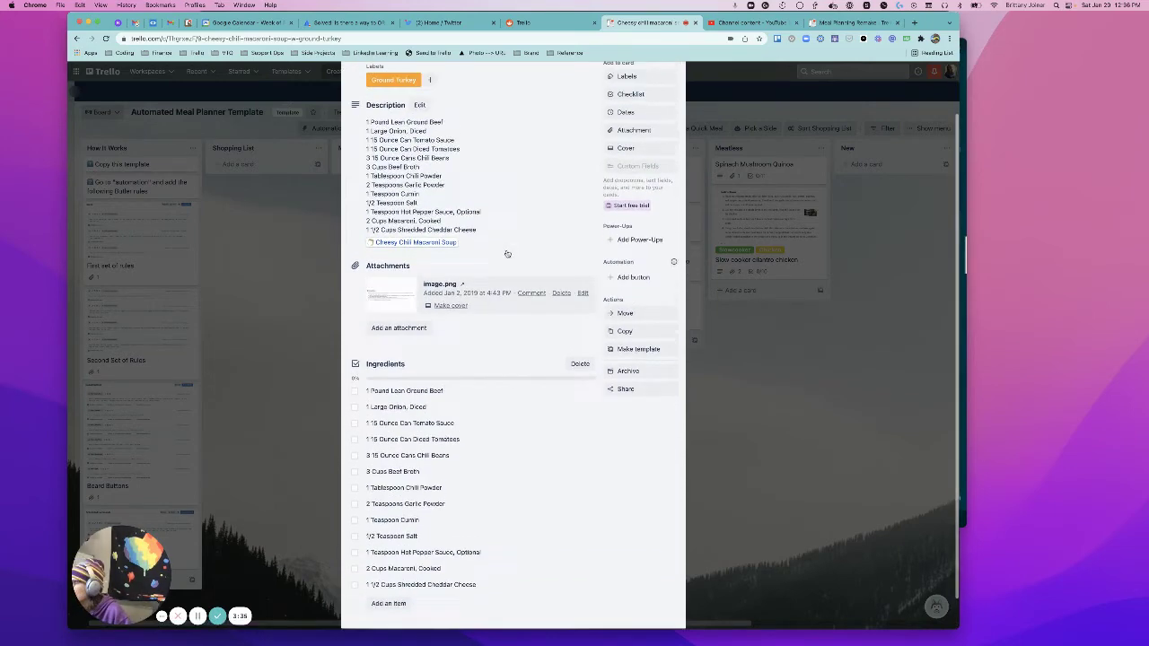
scroll(470, 272, "down", 1)
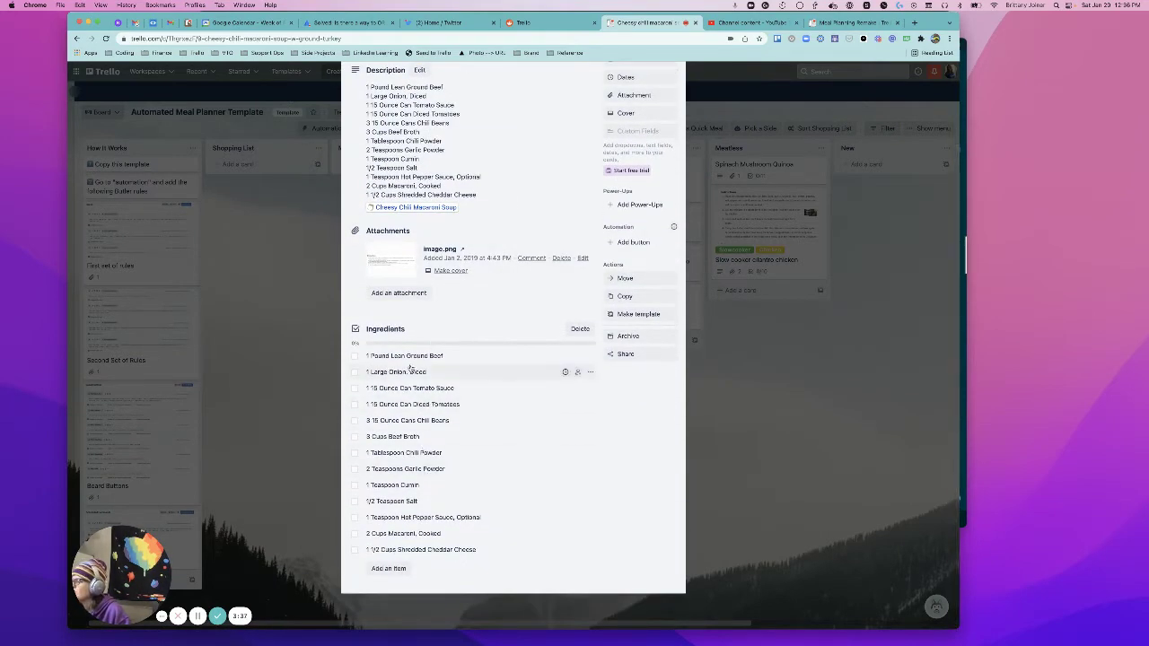
left_click(268, 388)
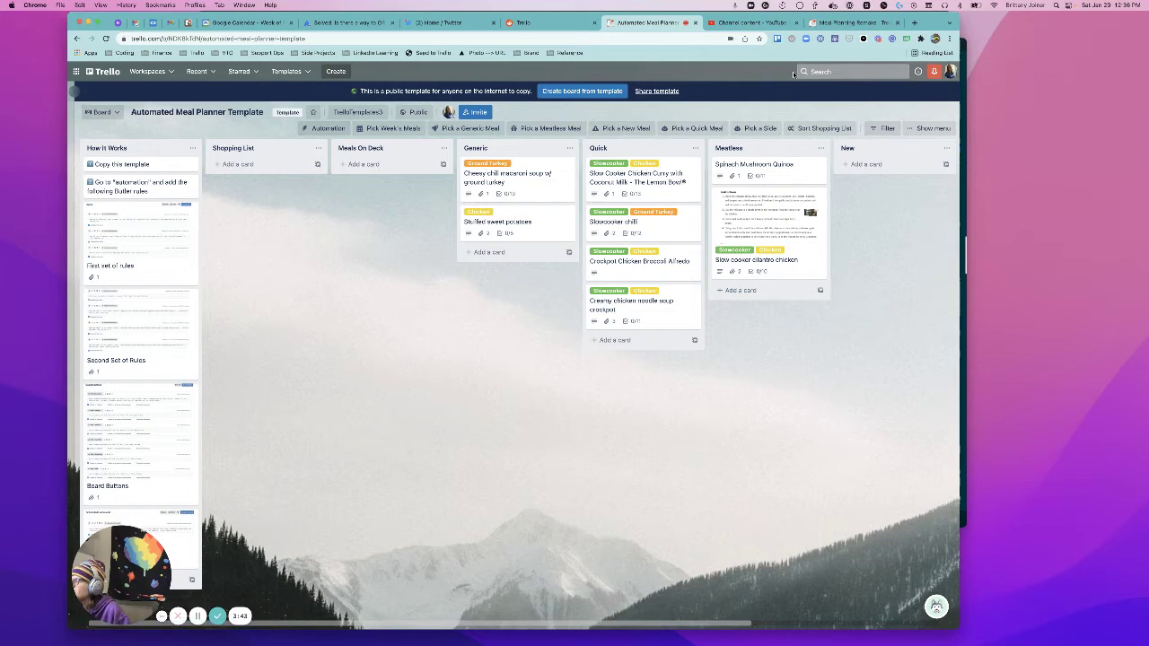
Switch to Meal Planning Remake, dismiss the commands view and About panel, and scroll toward Sides.
left_click(848, 22)
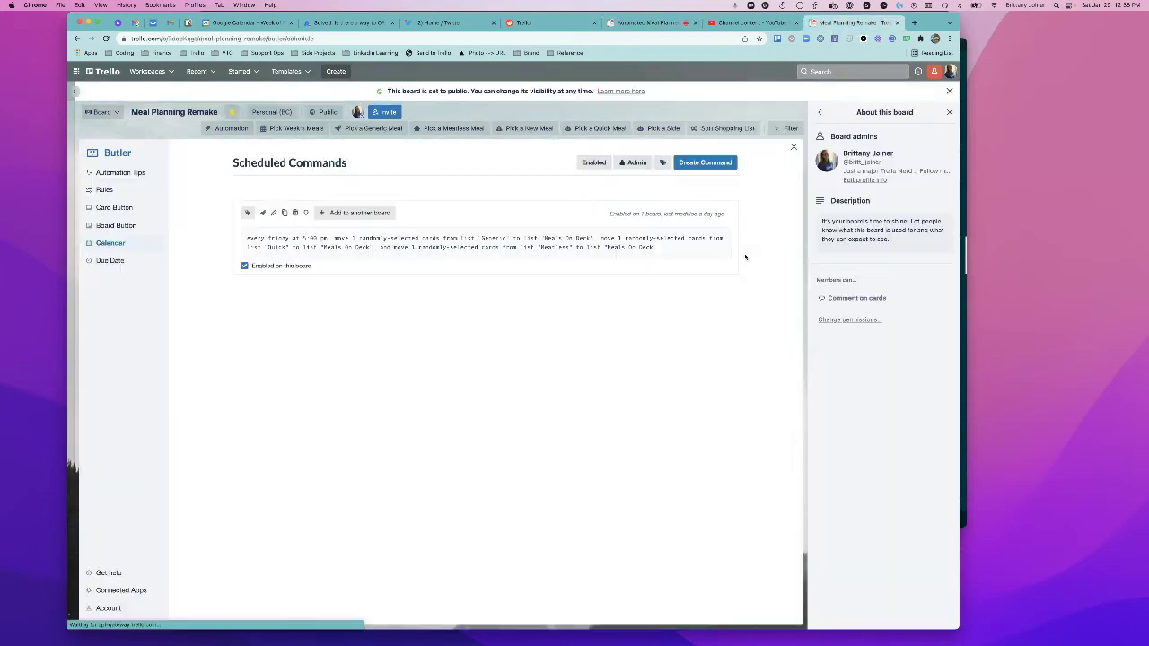
left_click(794, 148)
left_click(949, 113)
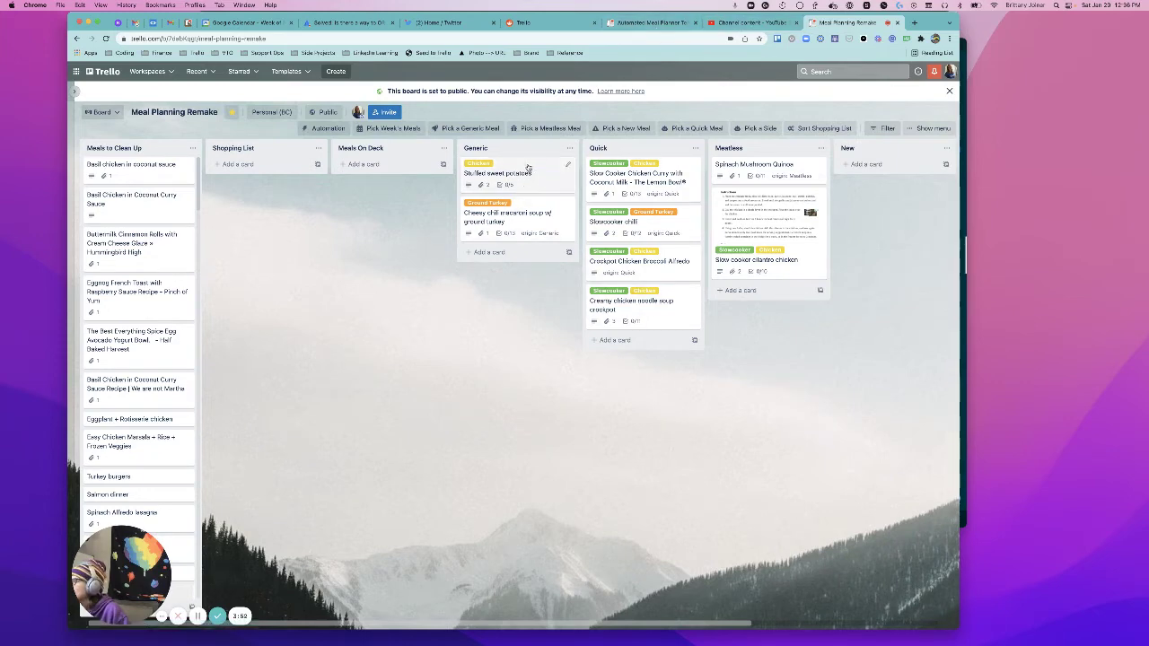
scroll(493, 299, "right", 3)
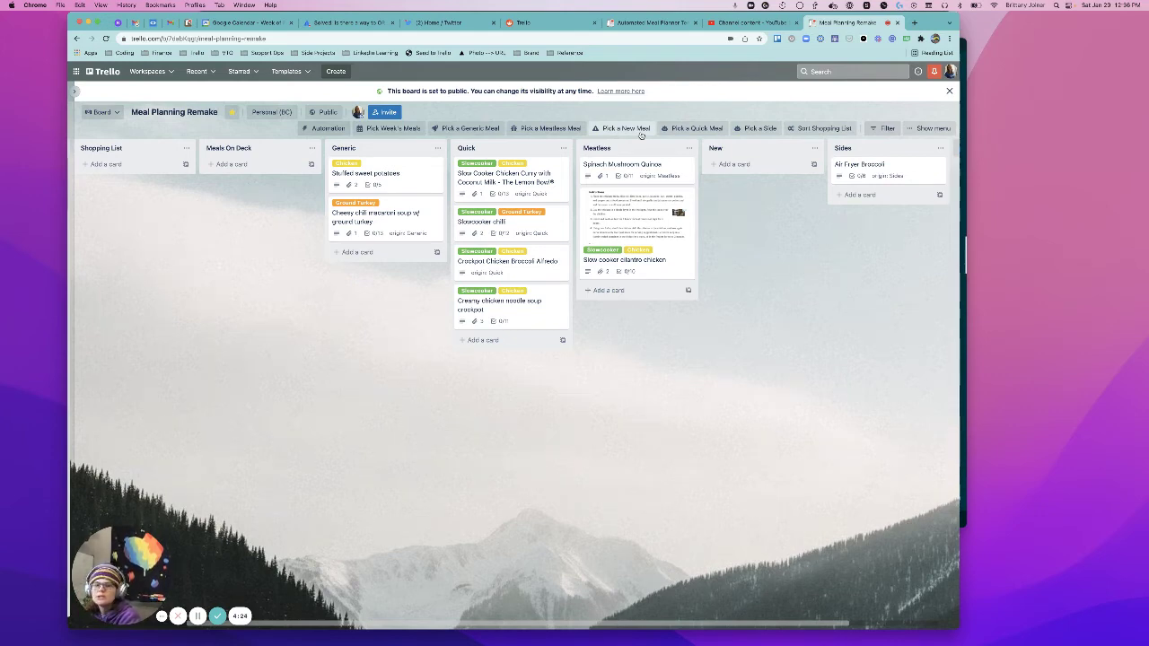
Return to the template board and briefly open the Second Set of Rules card.
left_click(639, 22)
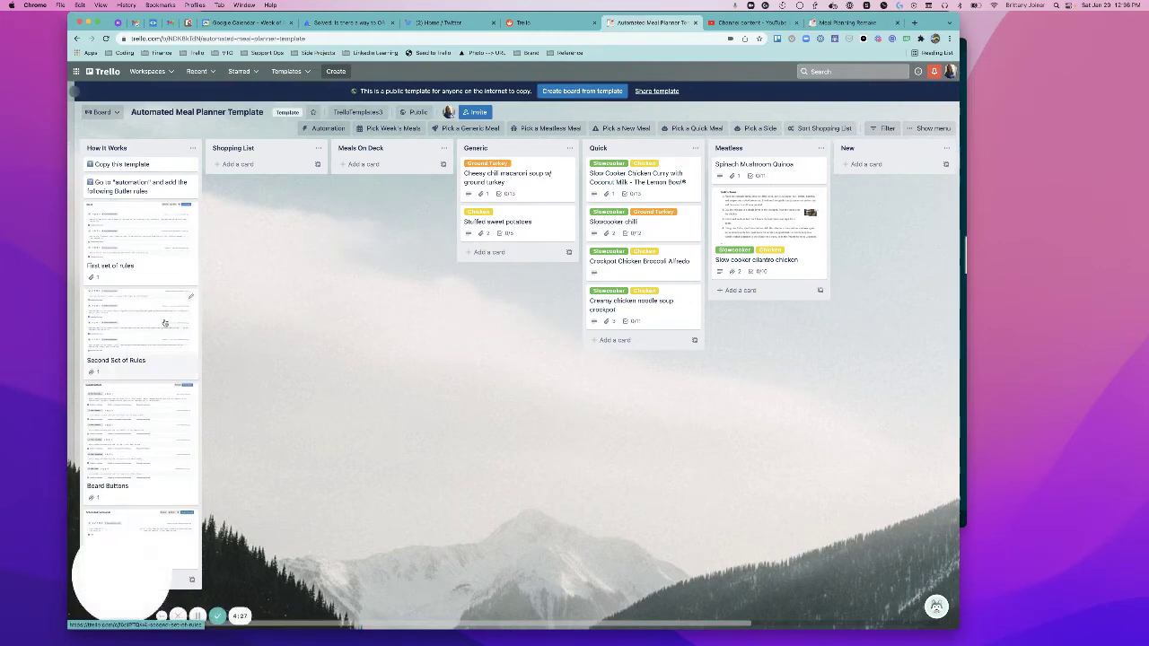
left_click(165, 323)
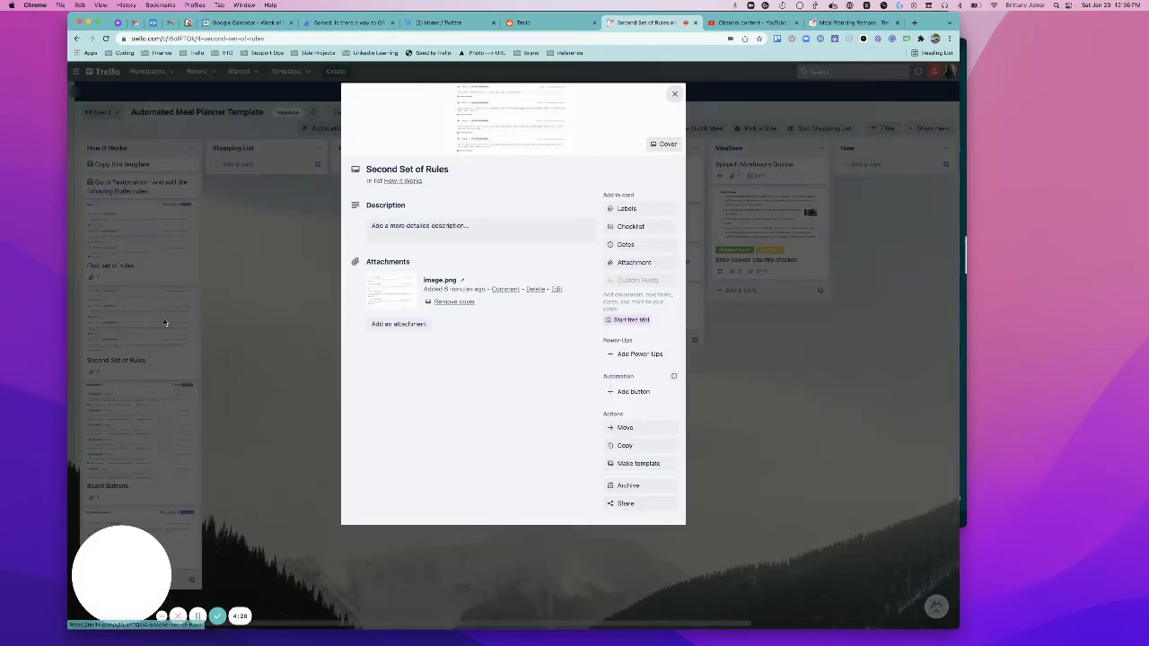
left_click(180, 374)
Review the enlarged Board Buttons rules screenshot, then close the card.
left_click(144, 431)
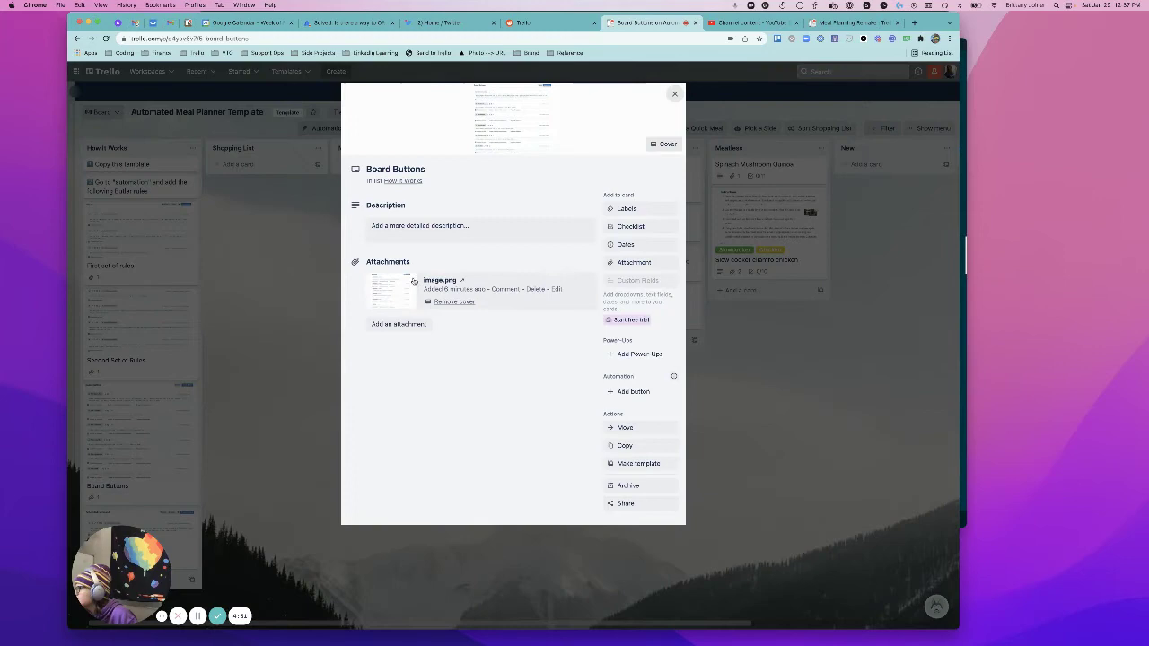
left_click(500, 136)
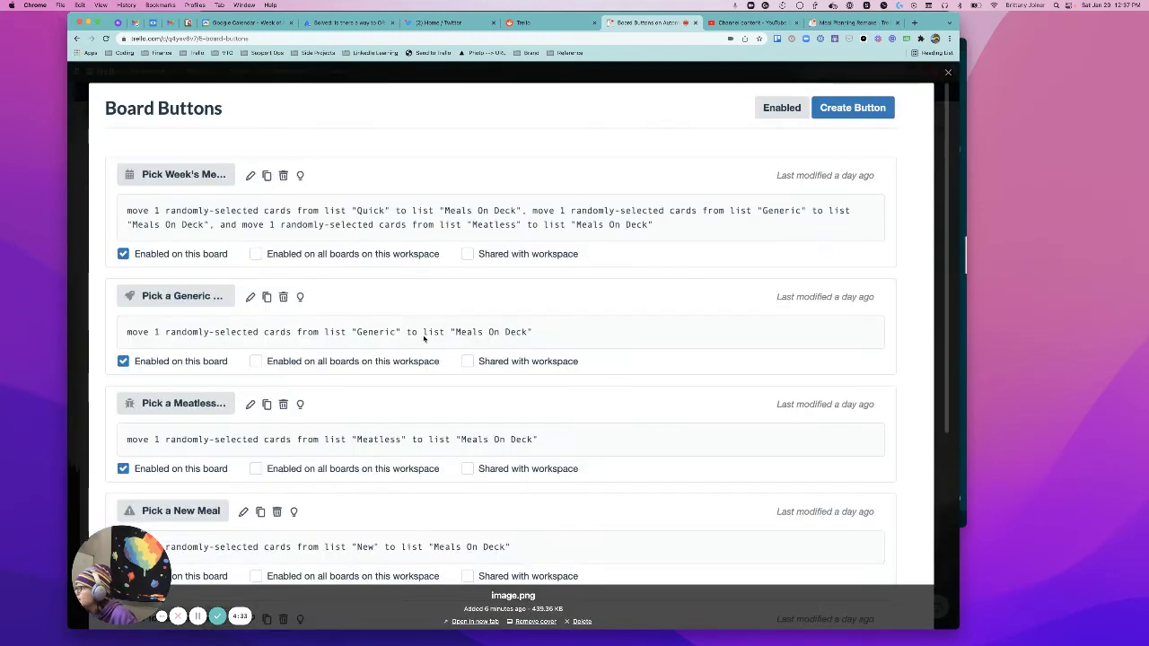
scroll(224, 329, "down", 1)
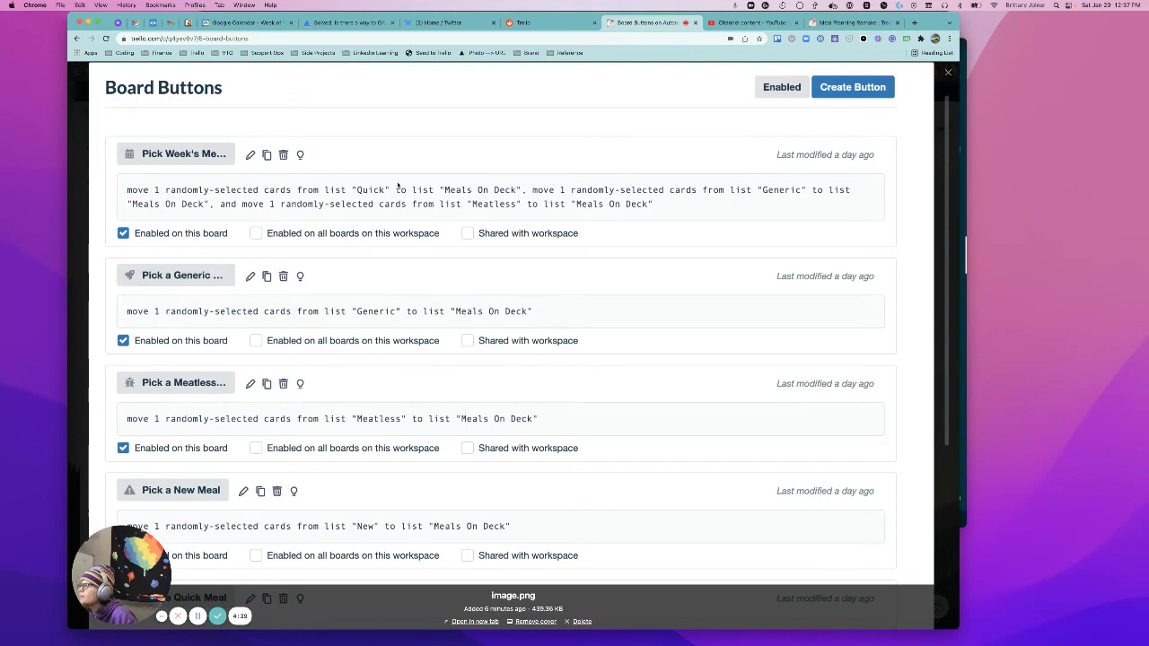
left_click(948, 72)
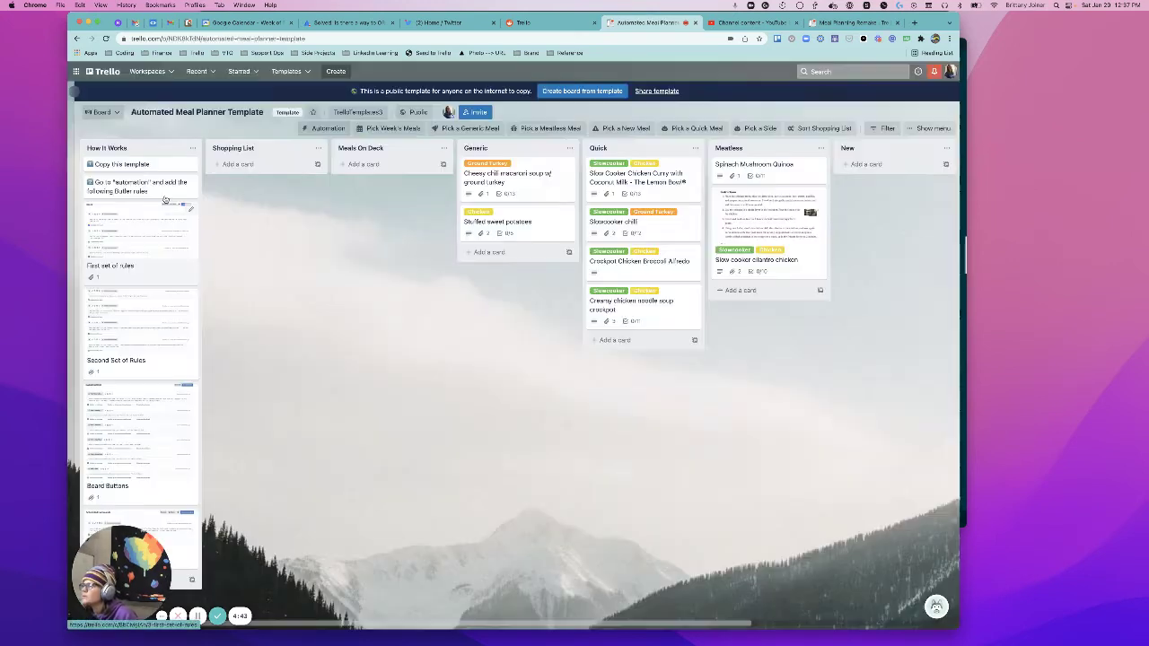
left_click(676, 93)
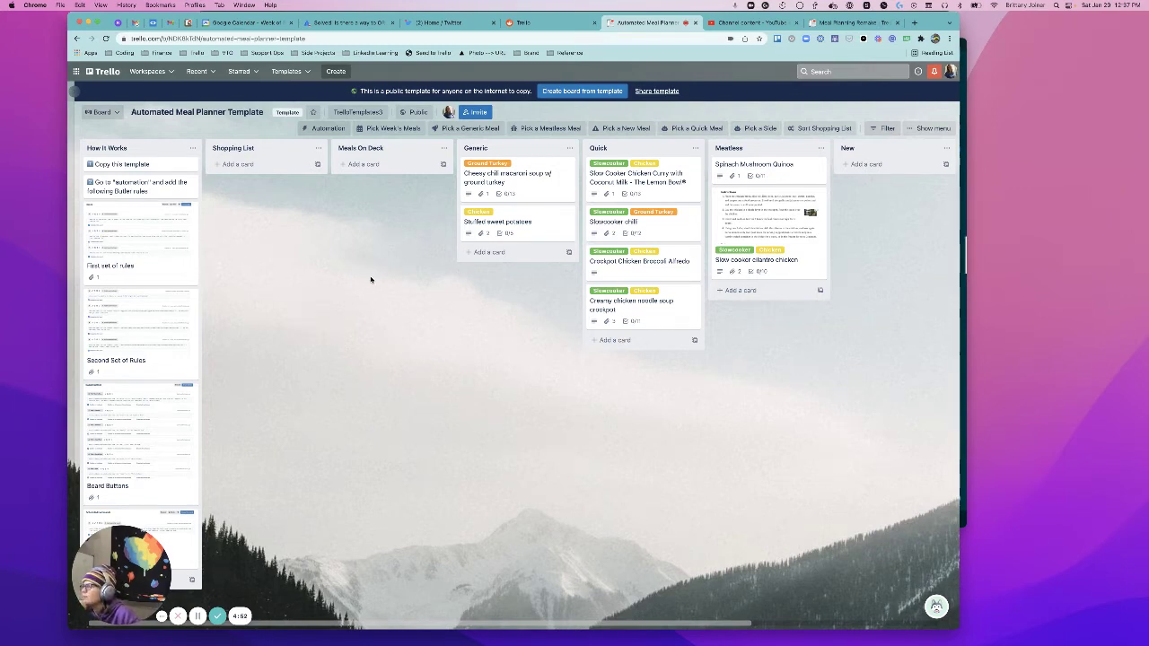
On Meal Planning Remake with three meals on deck, open the Slowcooker chili card.
left_click(846, 24)
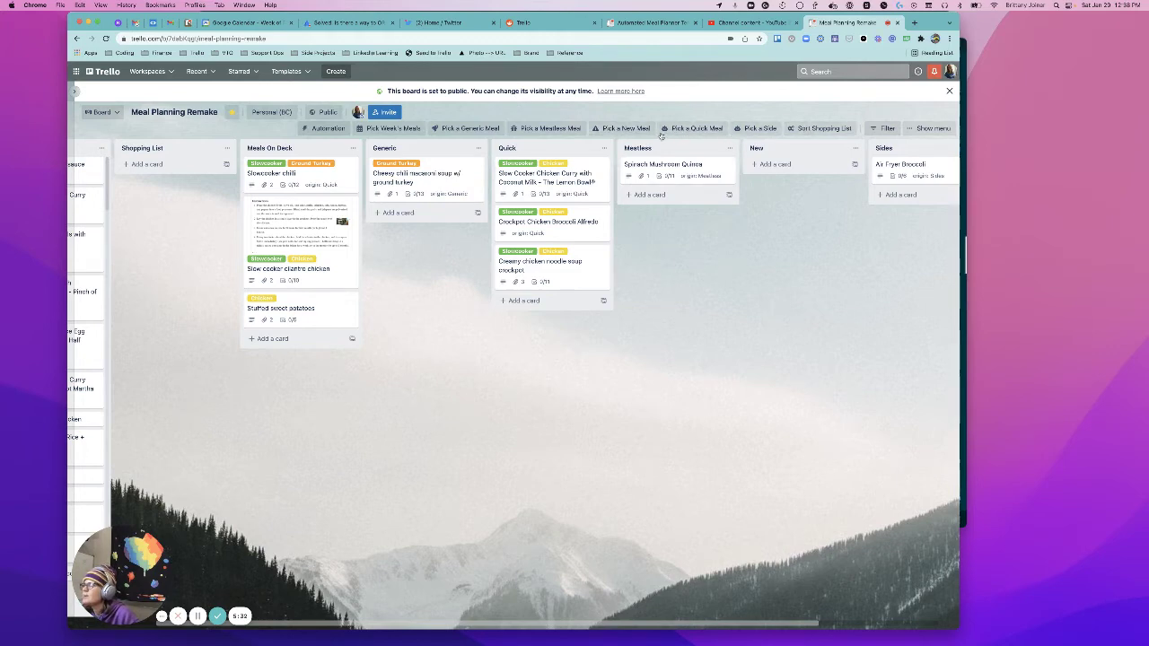
scroll(436, 272, "left", 3)
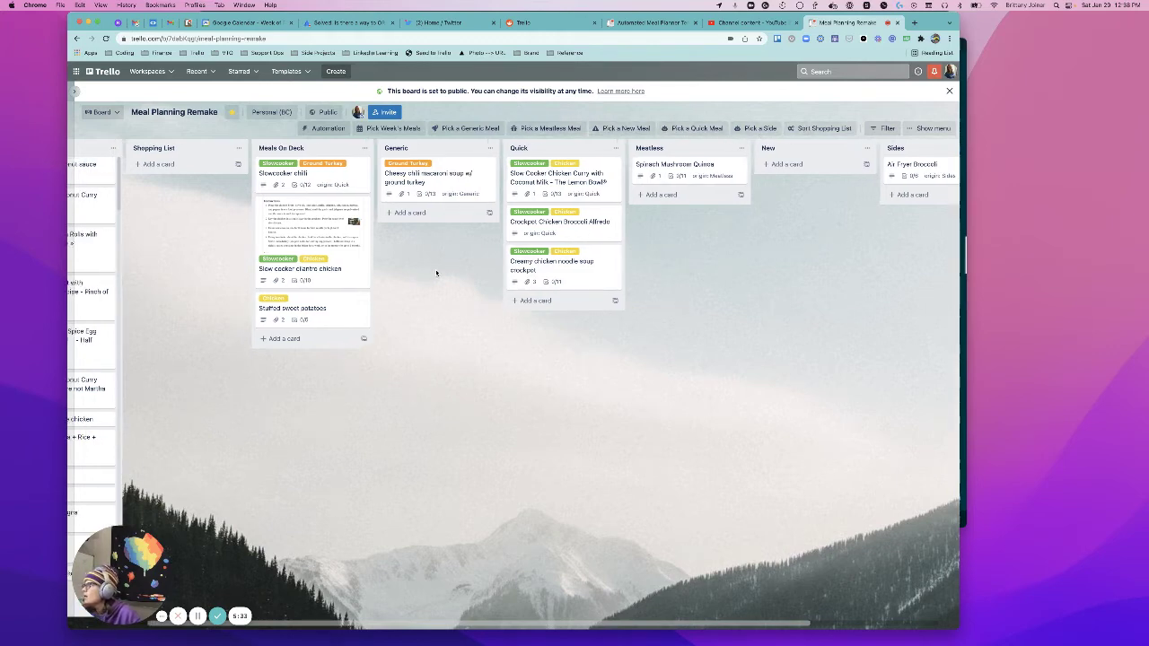
scroll(629, 269, "right", 1)
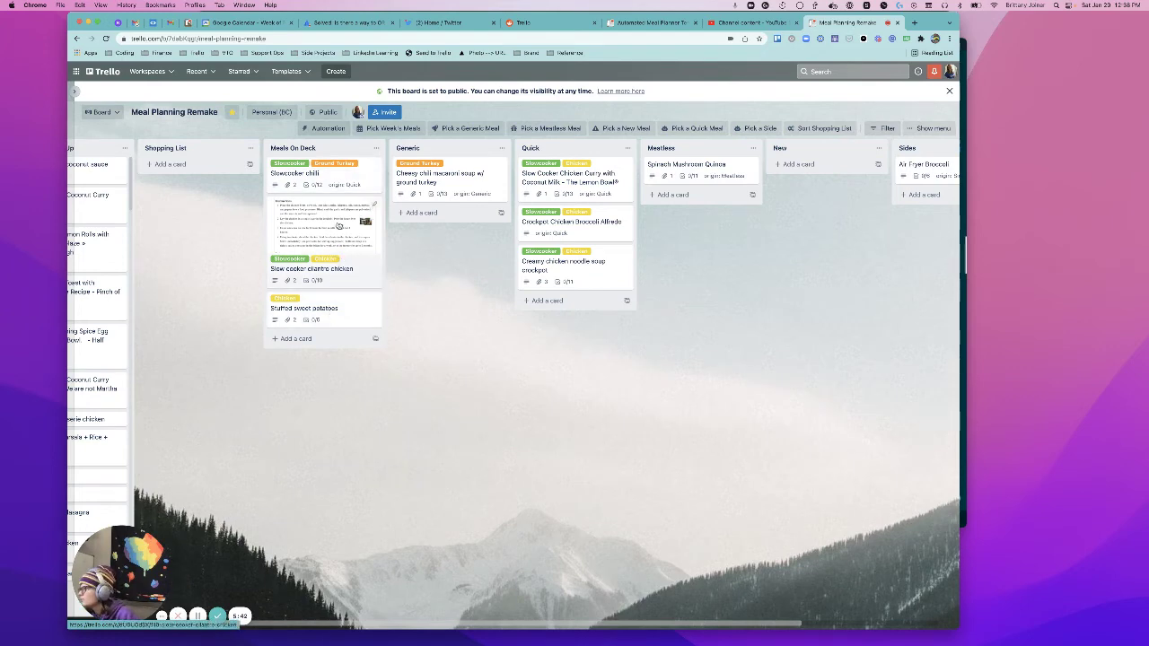
left_click(350, 180)
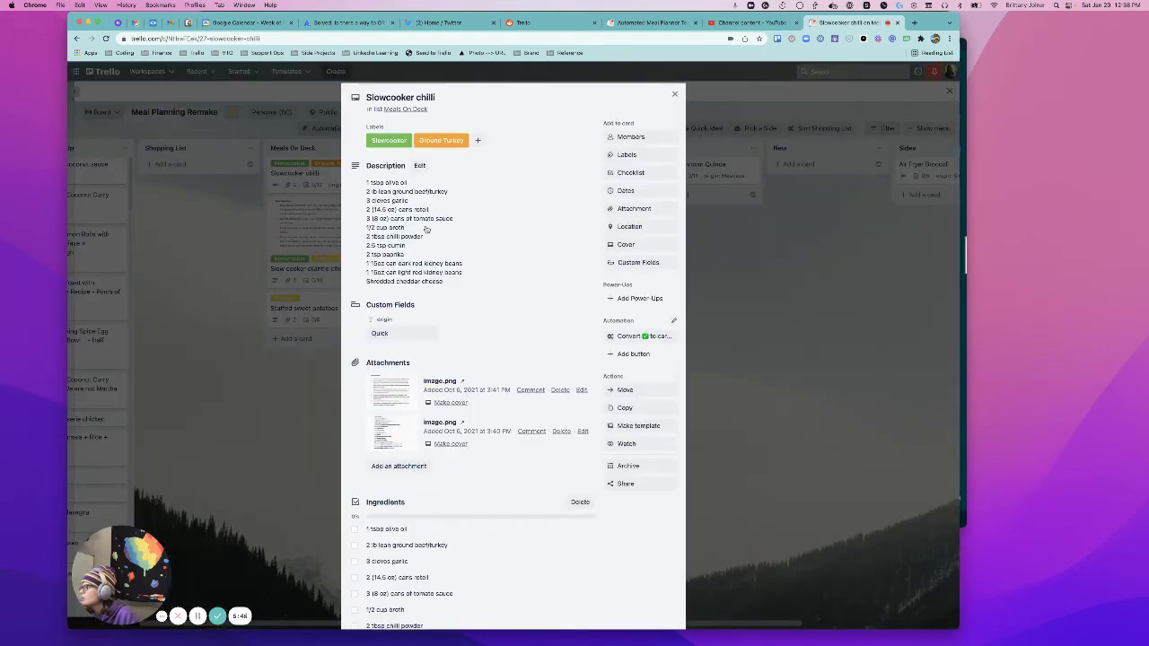
left_click(627, 154)
left_click(633, 358)
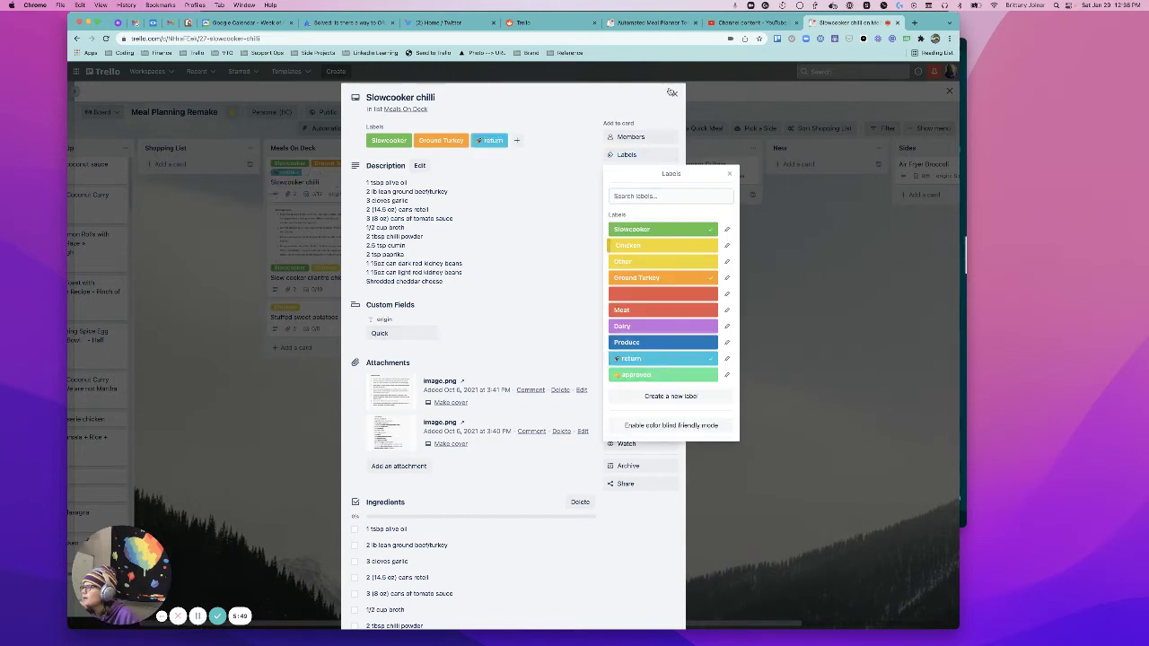
left_click(671, 93)
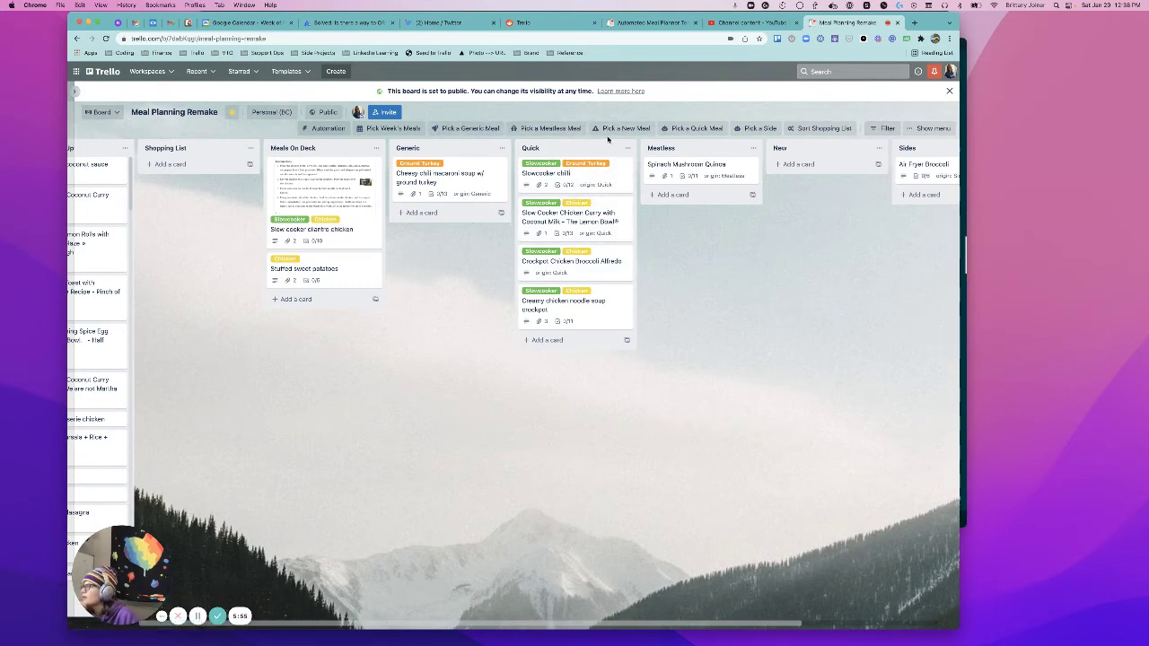
left_click(688, 128)
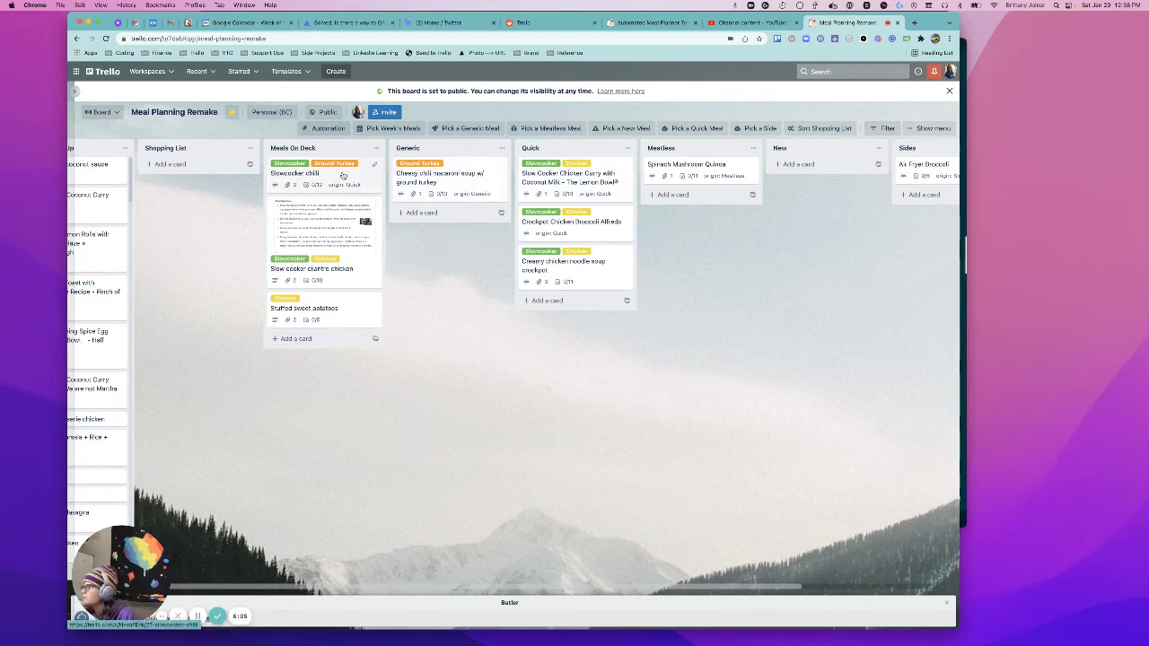
scroll(339, 210, "left", 1)
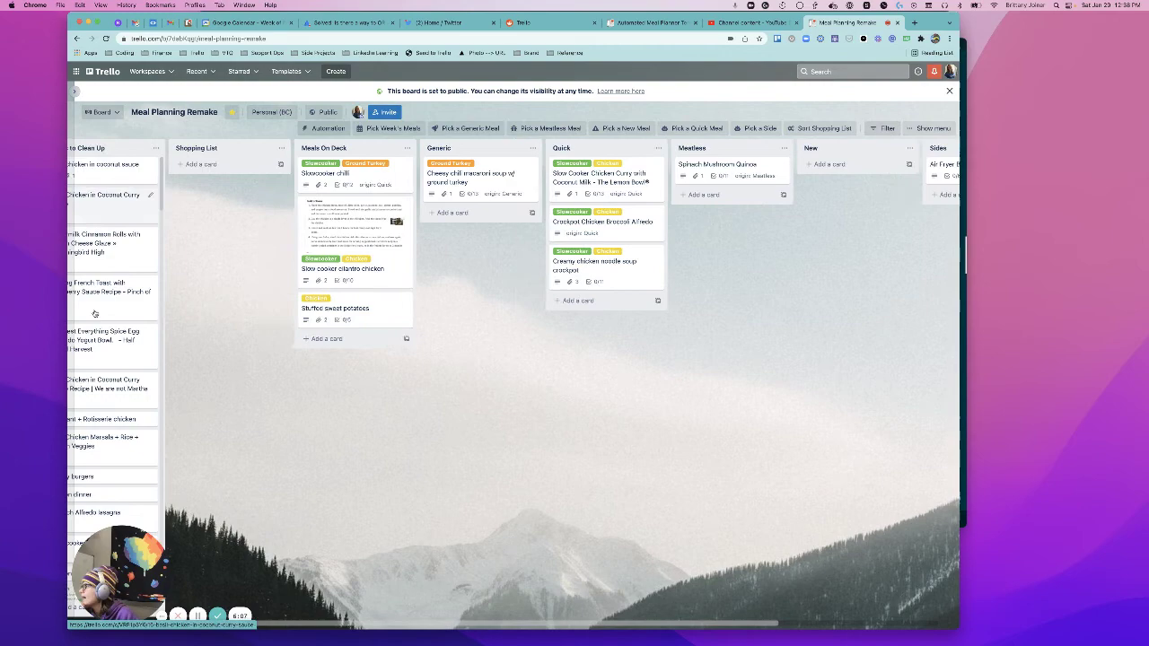
scroll(223, 328, "right", 2)
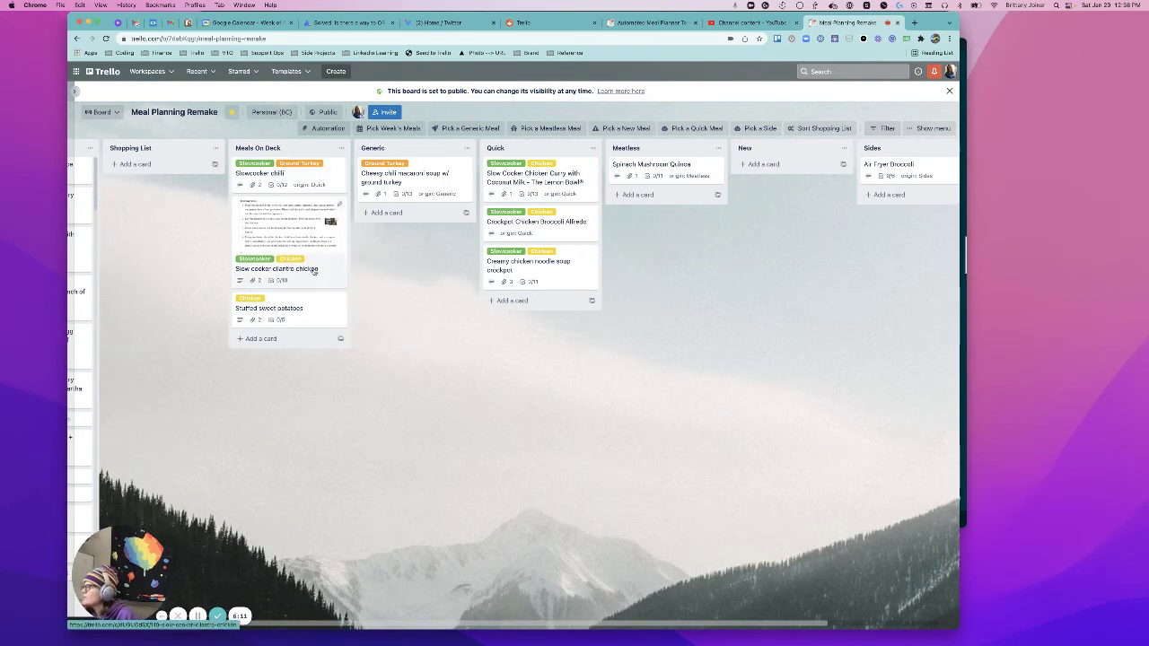
scroll(367, 246, "left", 1)
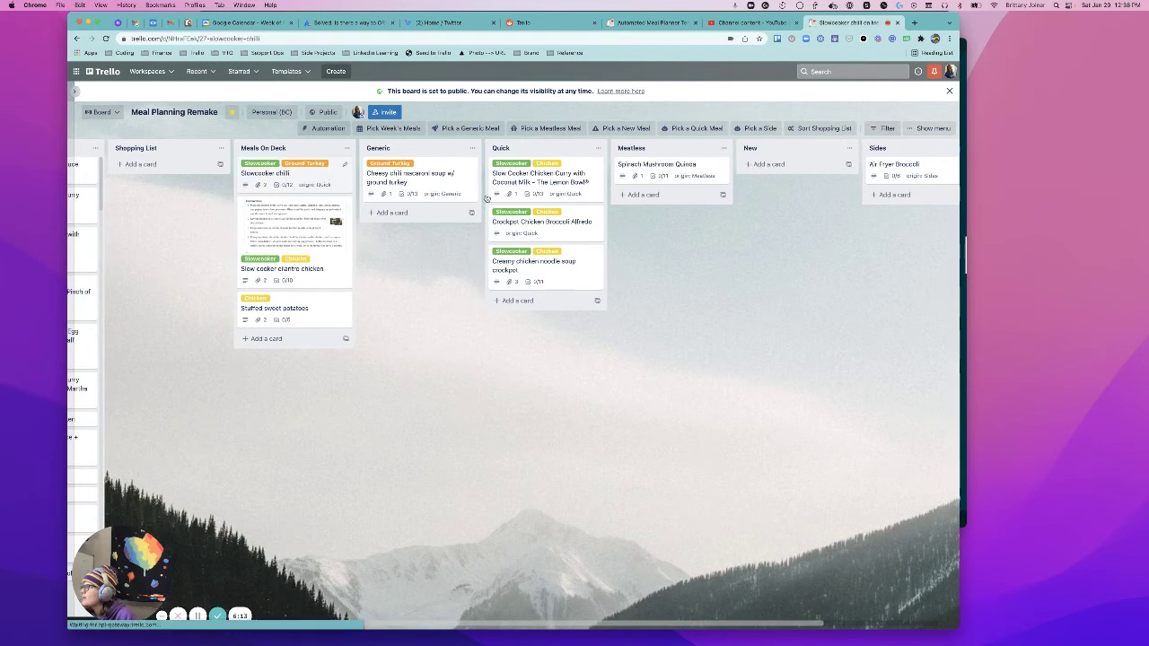
Add the approved label to the Slowcooker chilli card.
left_click(269, 175)
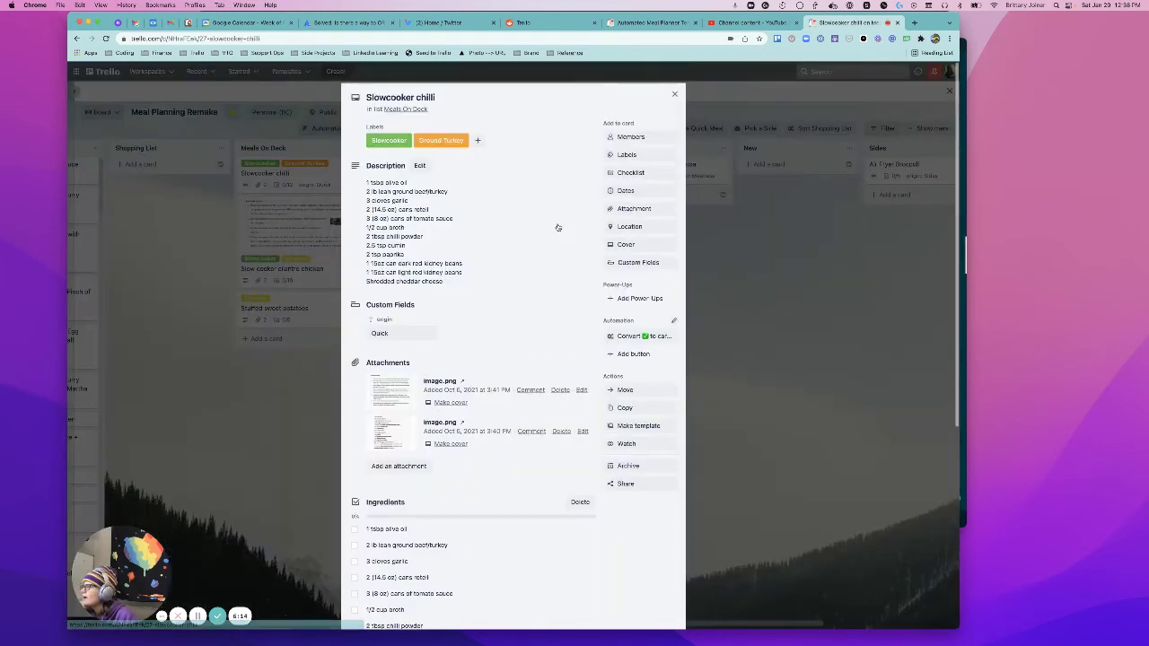
left_click(641, 156)
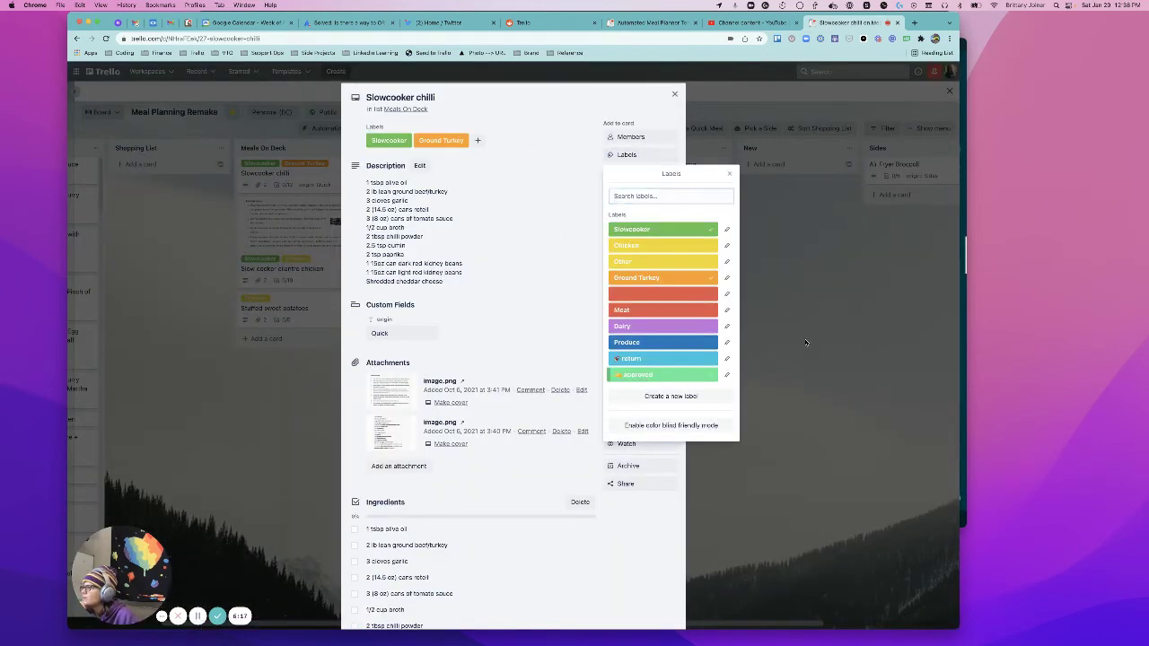
left_click(647, 366)
left_click(102, 391)
left_click(147, 418)
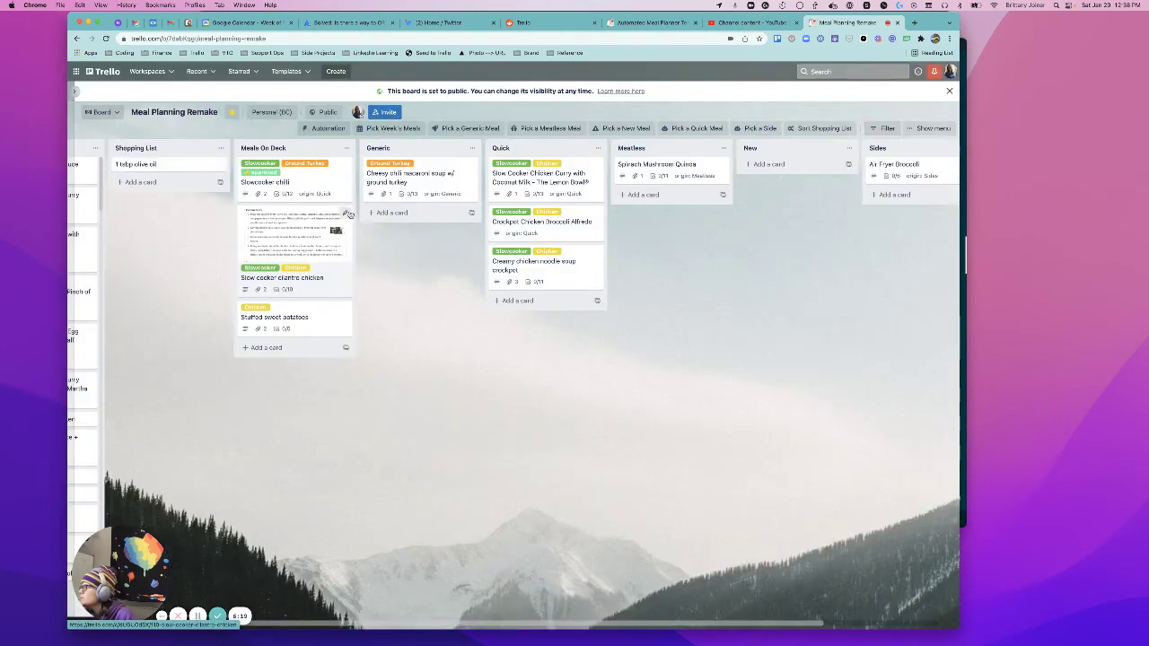
Add the approved label to Slow cooker cilantro chicken via quick edit and save.
left_click(347, 215)
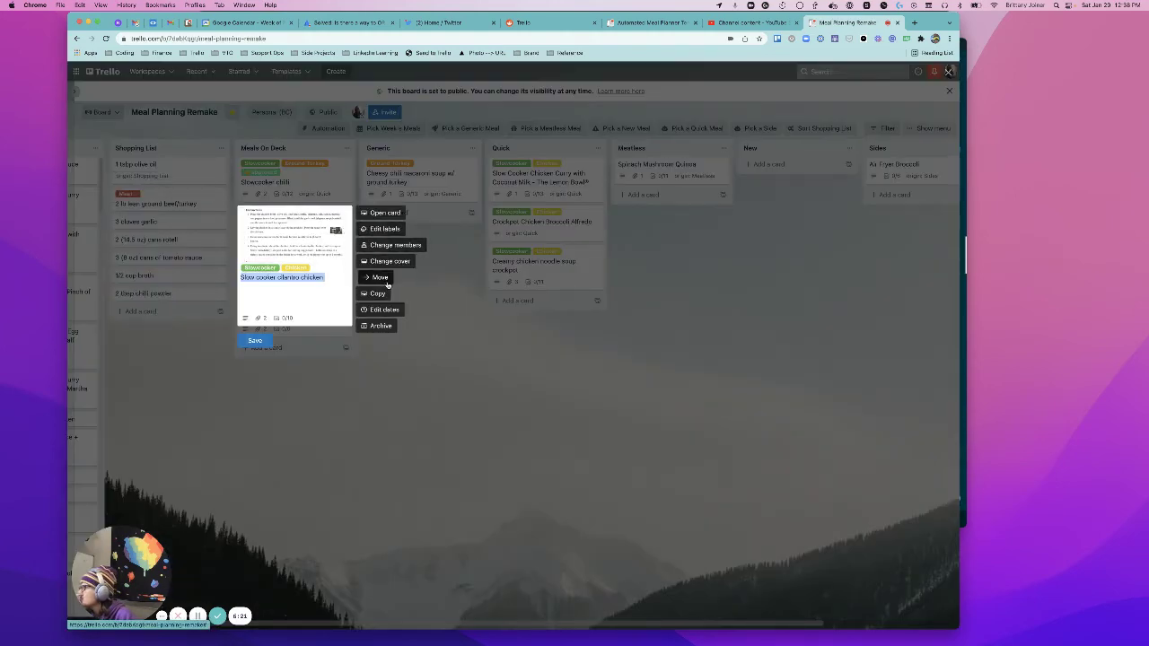
left_click(383, 230)
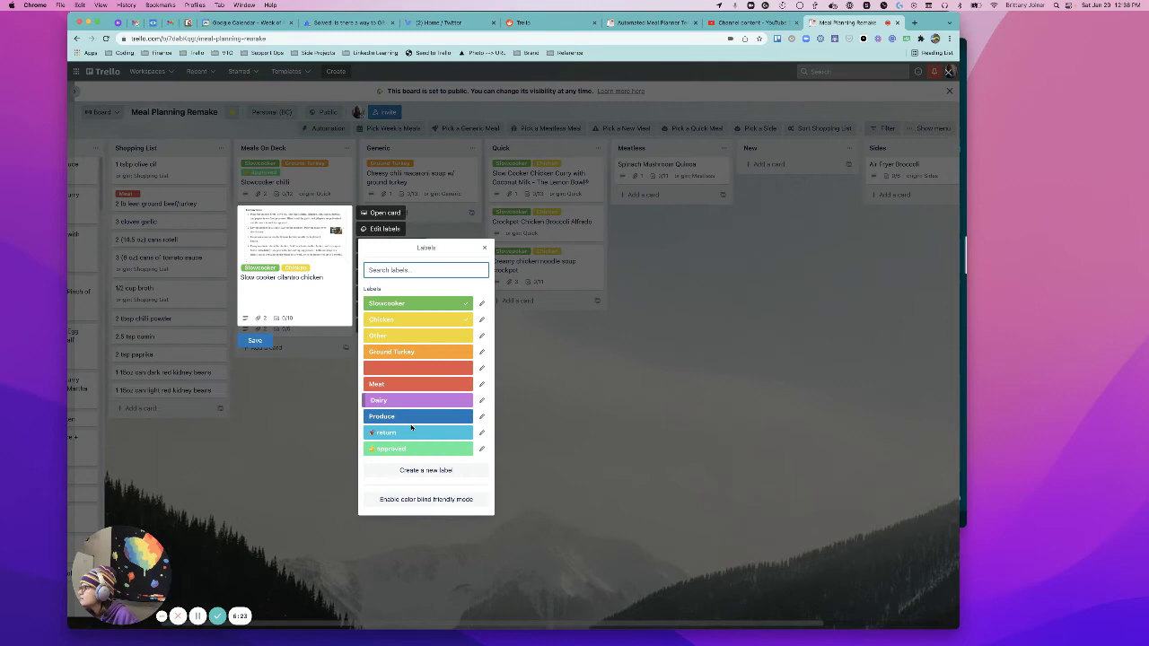
left_click(395, 449)
left_click(260, 352)
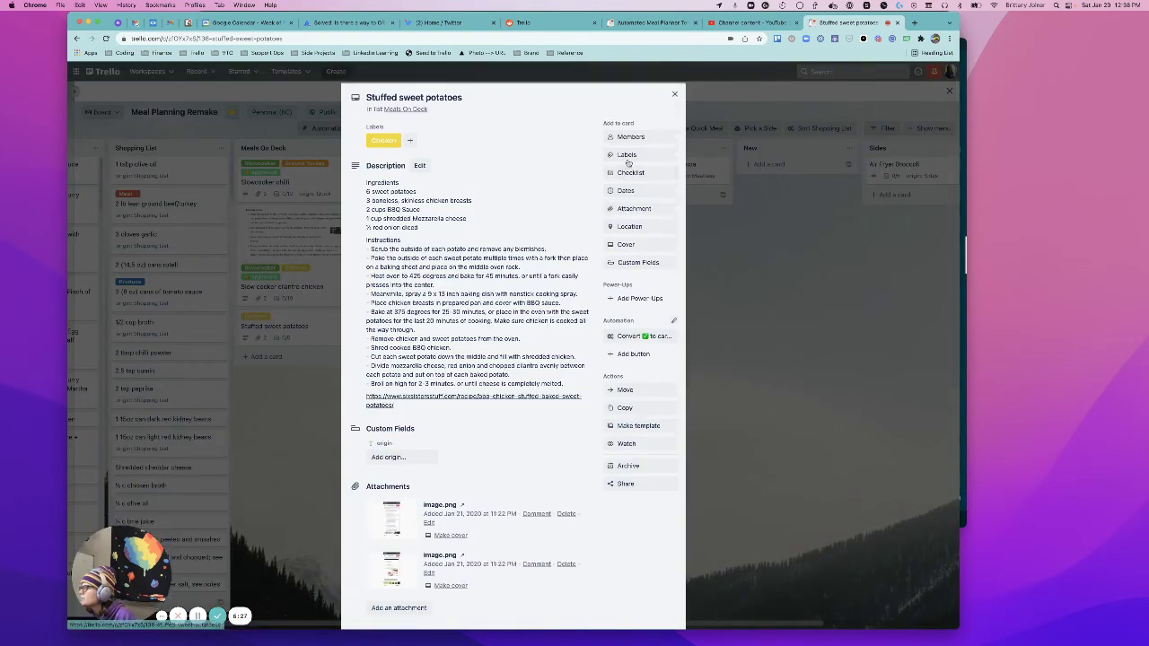
Add the approved label to the Stuffed sweet potatoes card.
left_click(626, 156)
left_click(664, 374)
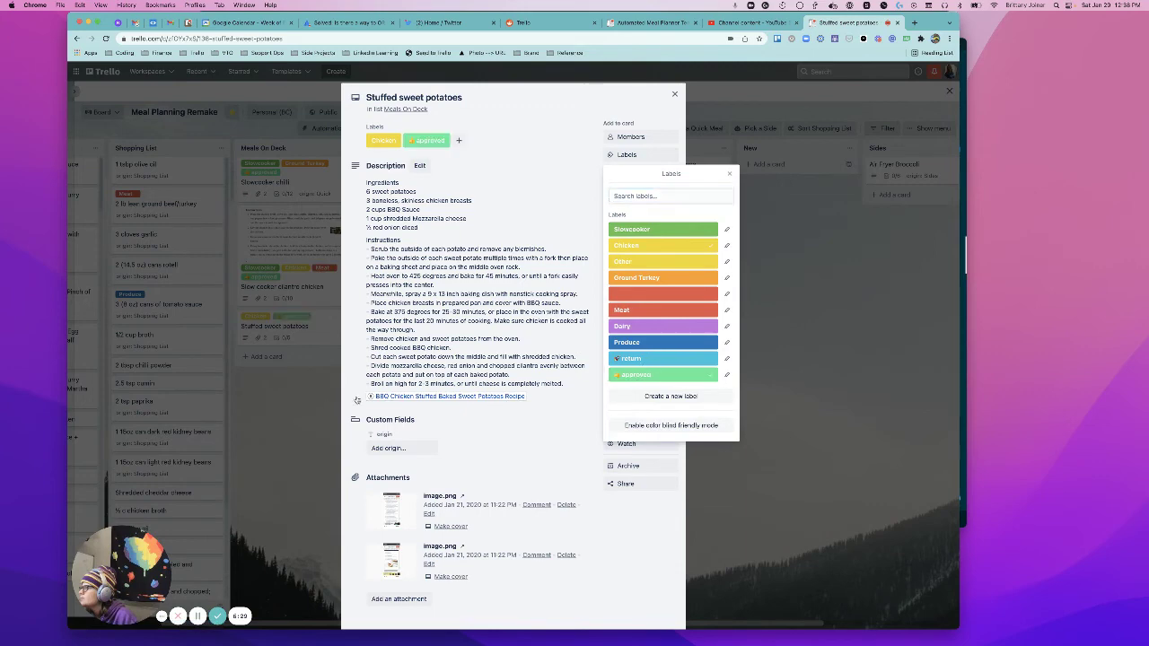
left_click(277, 398)
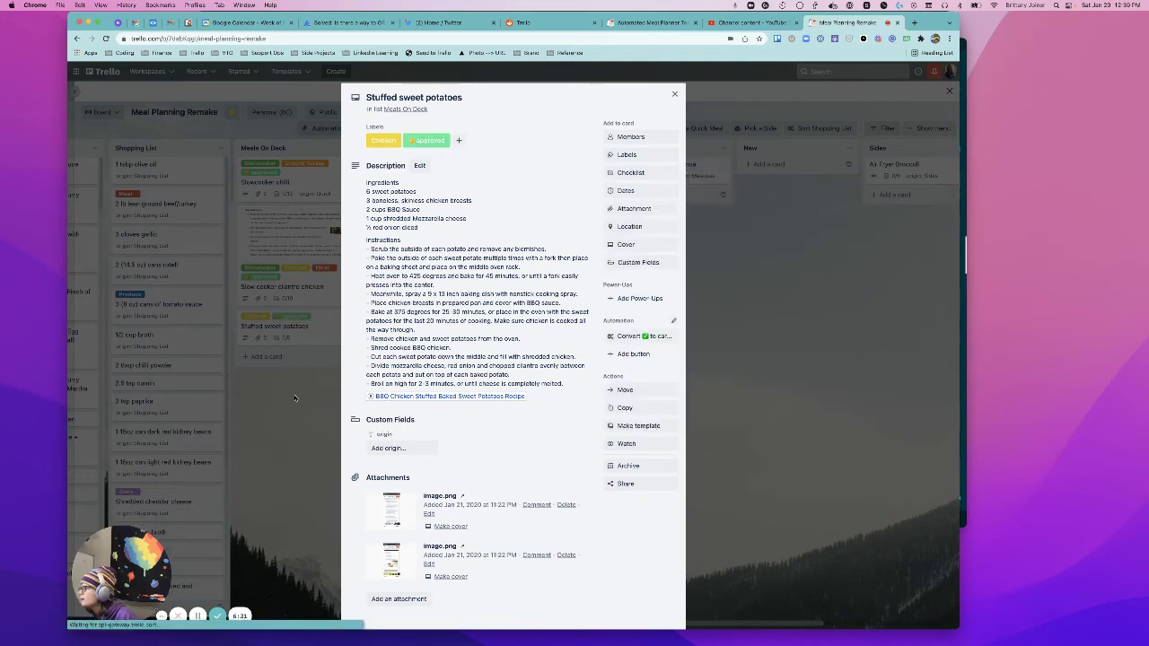
left_click(296, 397)
scroll(359, 395, "left", 3)
Switch to the Atlassian Community thread and read the accepted regex OR-trigger answer.
scroll(401, 395, "left", 2)
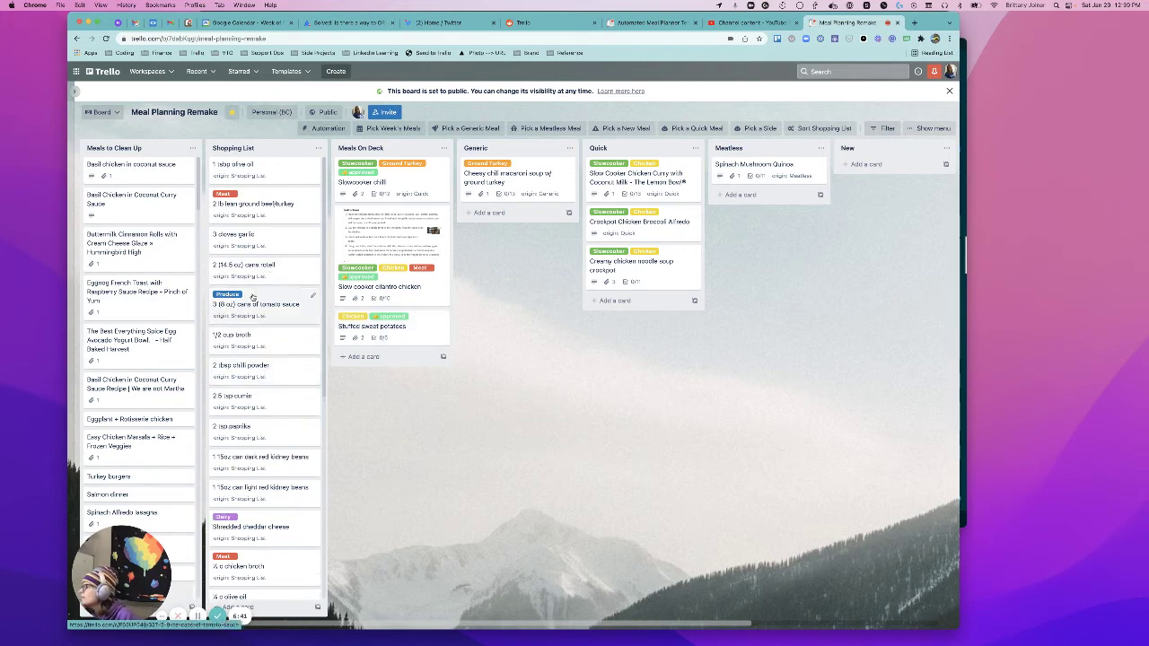
scroll(265, 270, "down", 1)
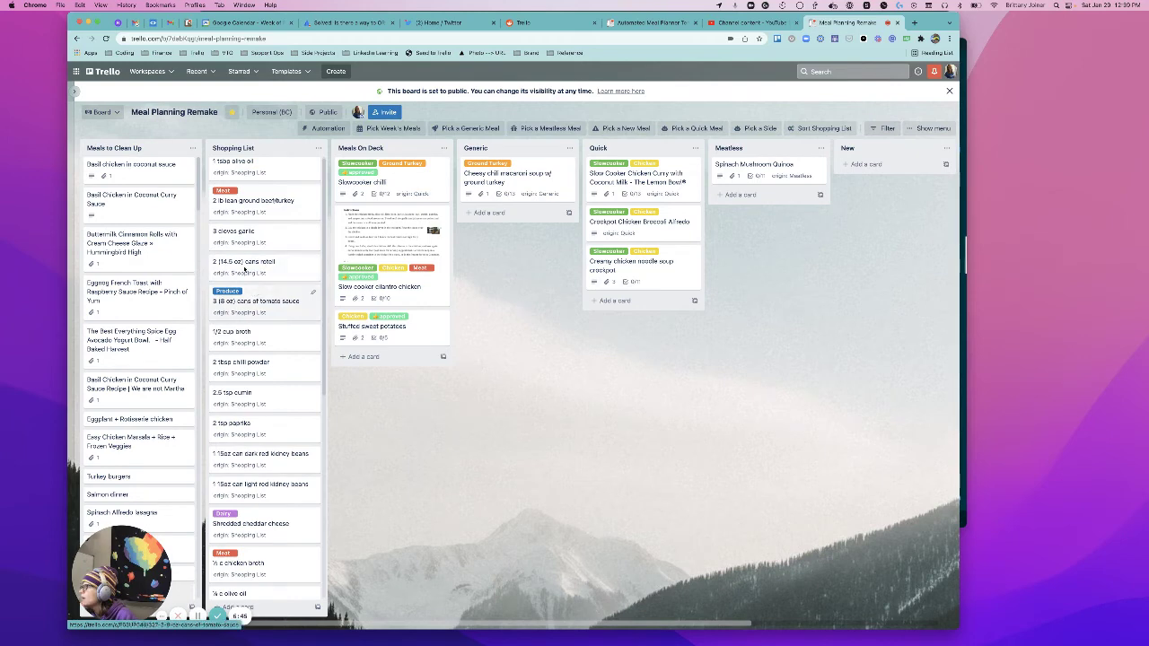
key("super+2")
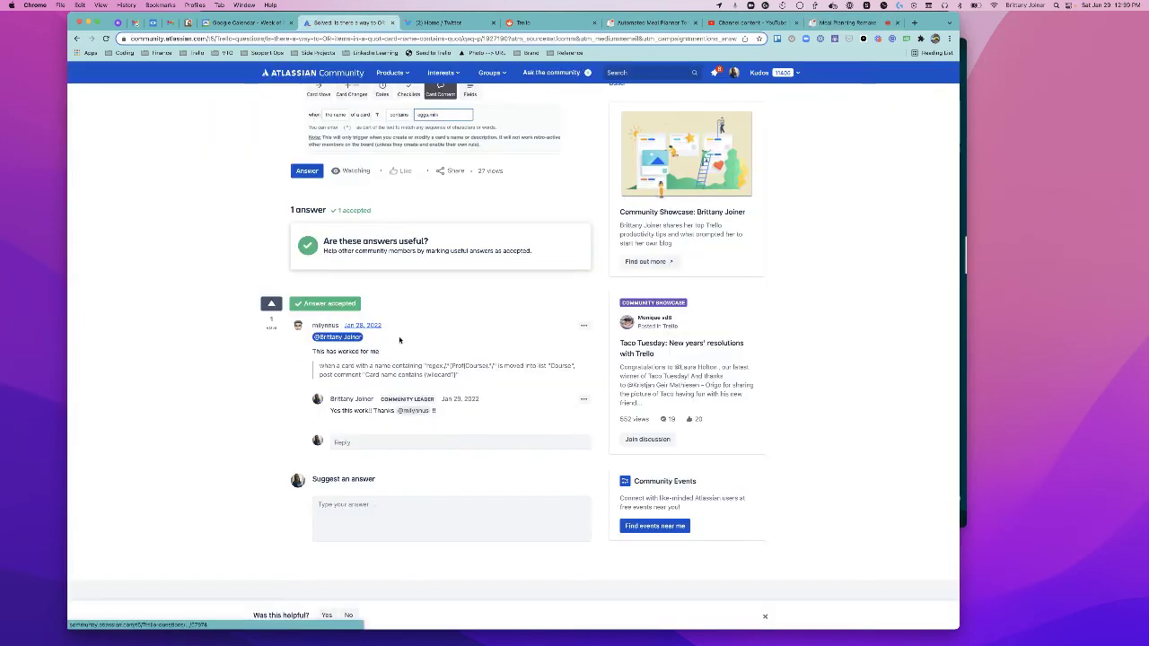
scroll(487, 377, "up", 1)
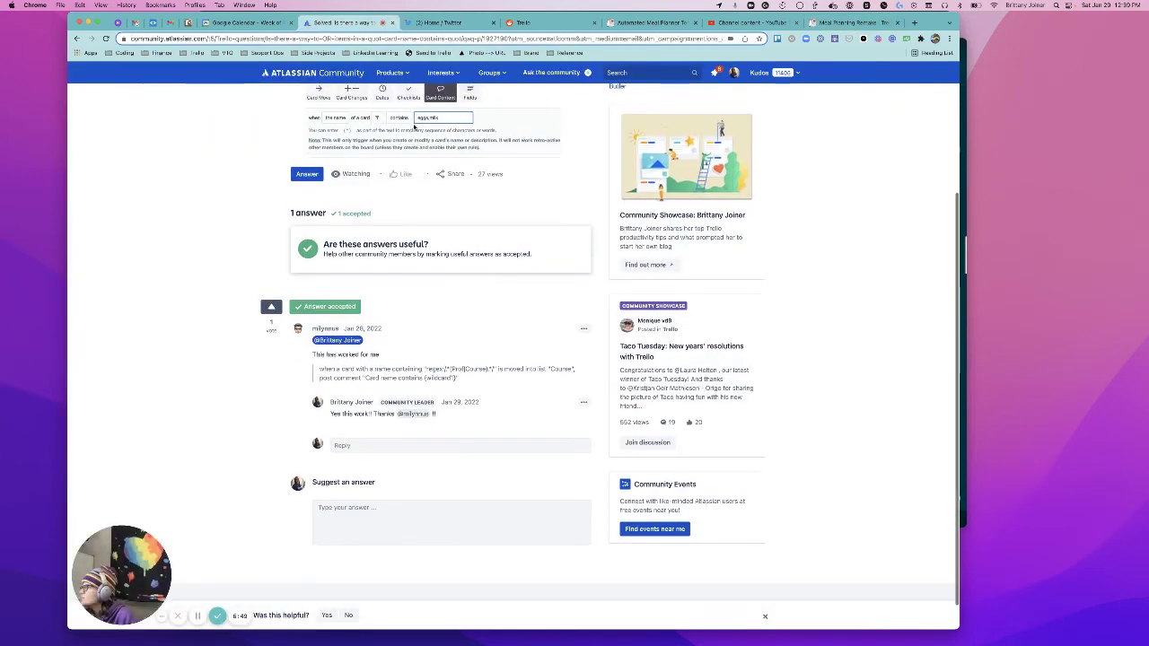
scroll(448, 304, "down", 1)
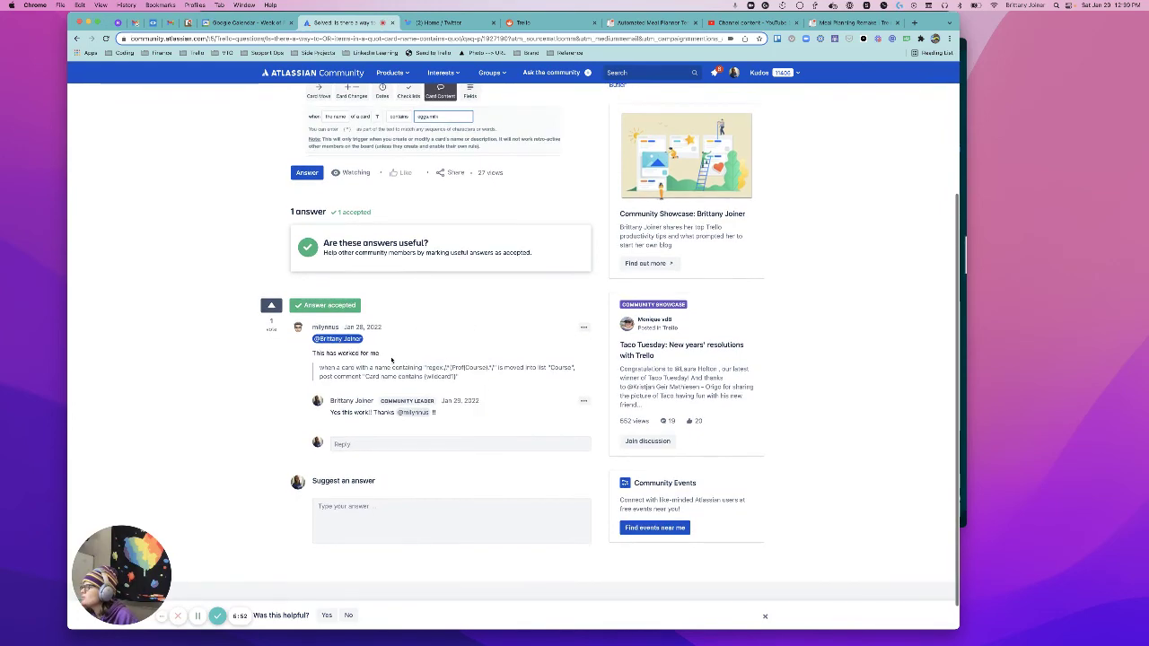
Scroll through Shopping List ingredients like olive oil, garlic, kidney beans and BBQ sauce.
left_click(851, 22)
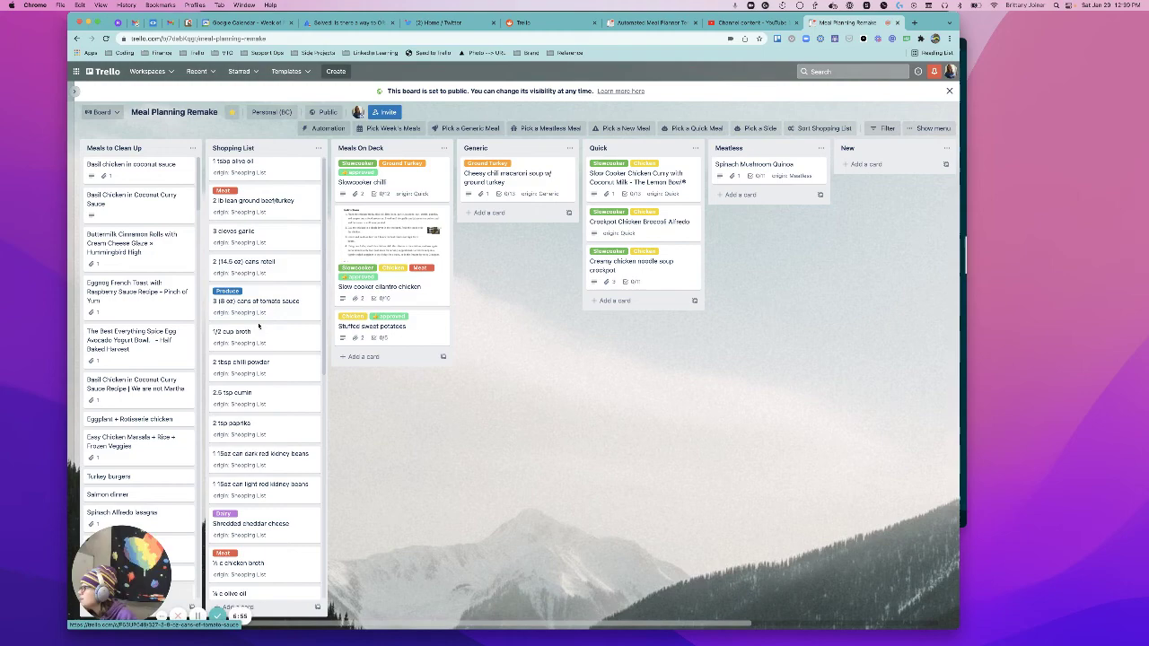
scroll(259, 326, "down", 10)
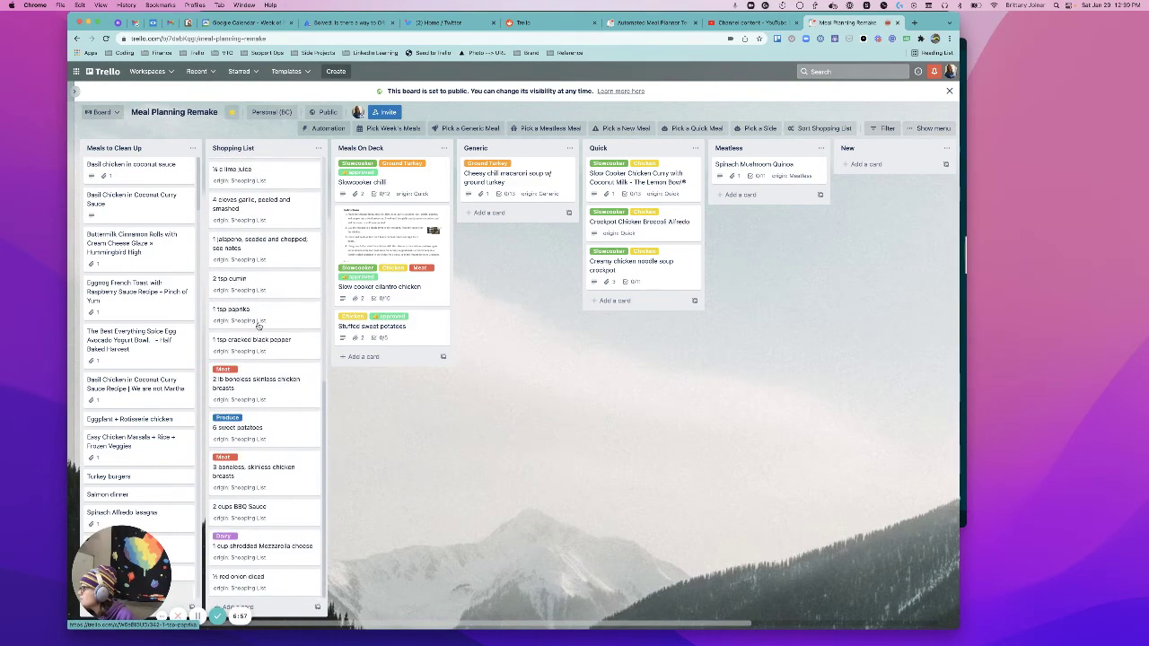
scroll(259, 326, "up", 2)
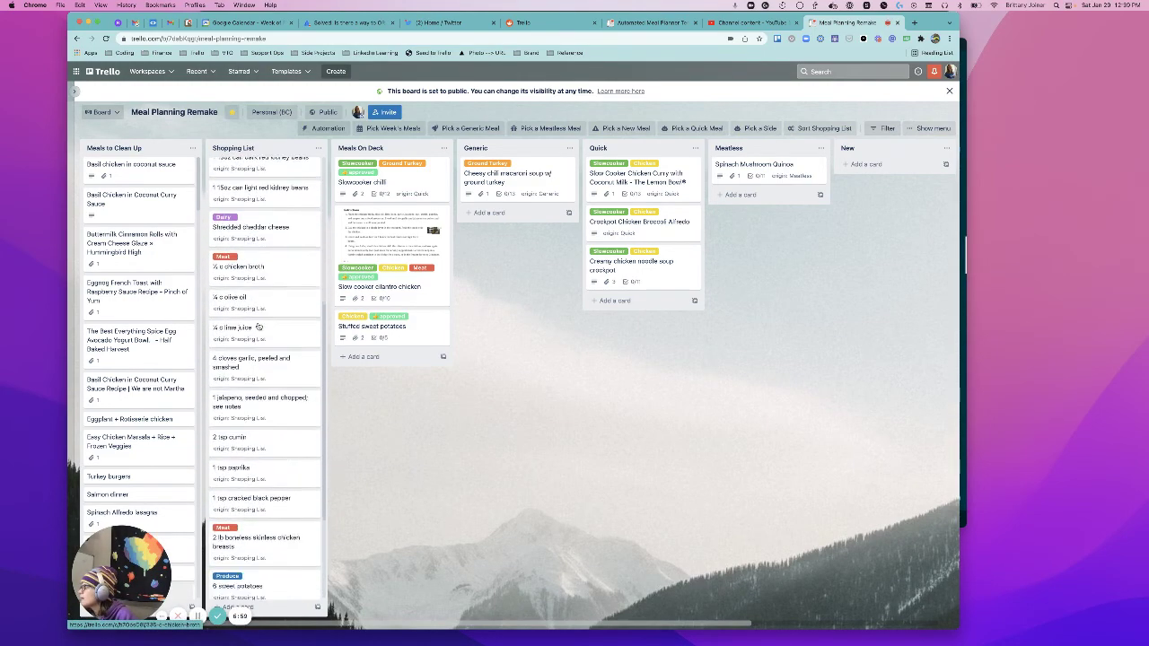
scroll(259, 326, "up", 10)
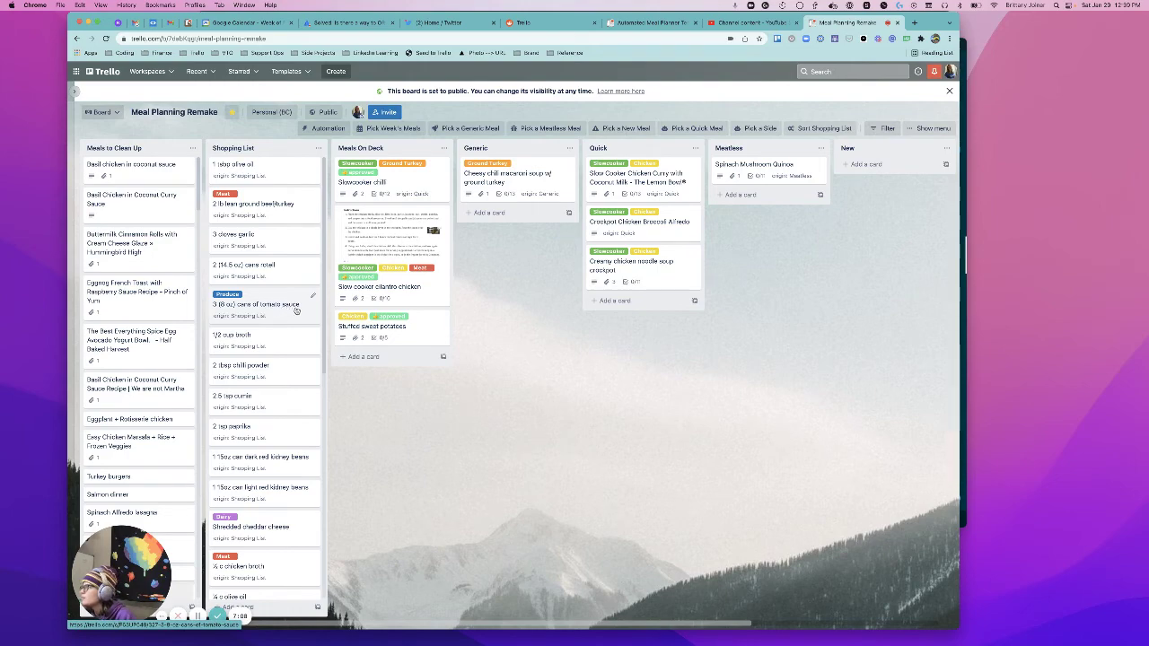
scroll(296, 310, "down", 6)
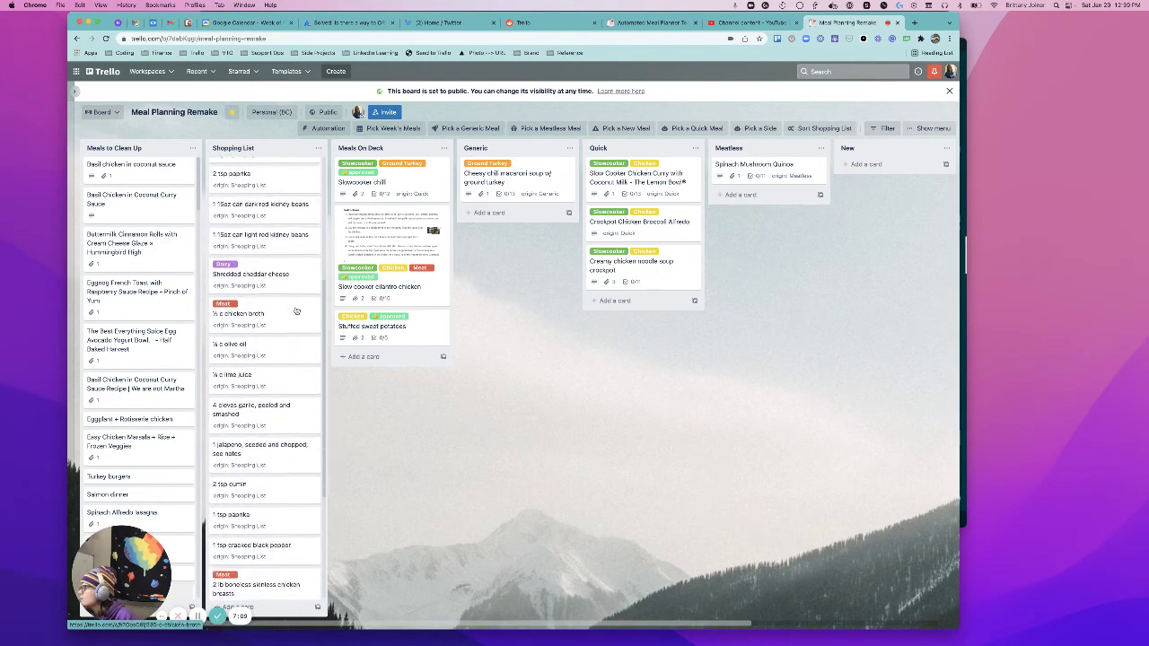
scroll(297, 310, "down", 4)
scroll(296, 311, "down", 1)
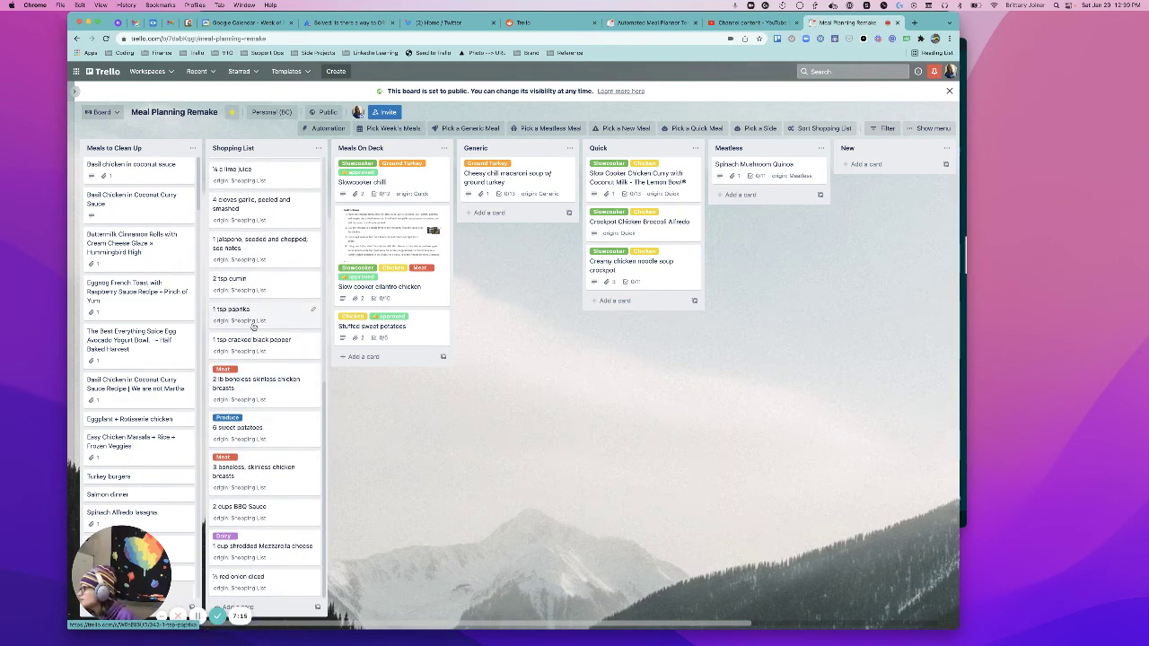
scroll(254, 328, "up", 15)
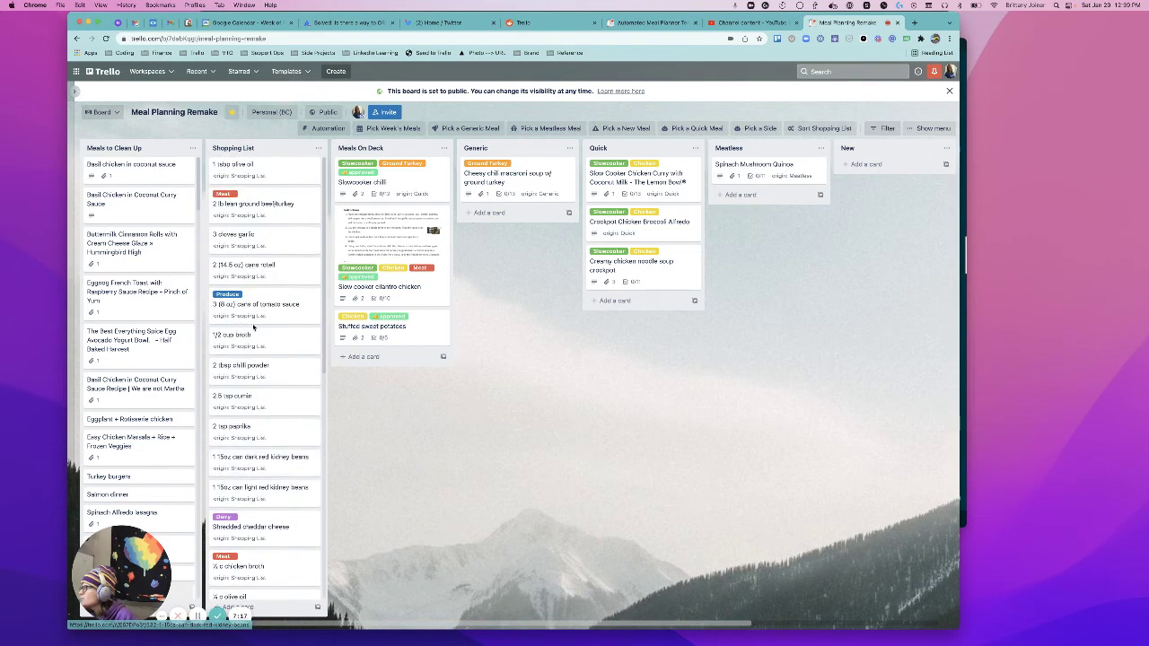
Sort the Shopping List by ingredient category, running the sort a second time.
left_click(820, 131)
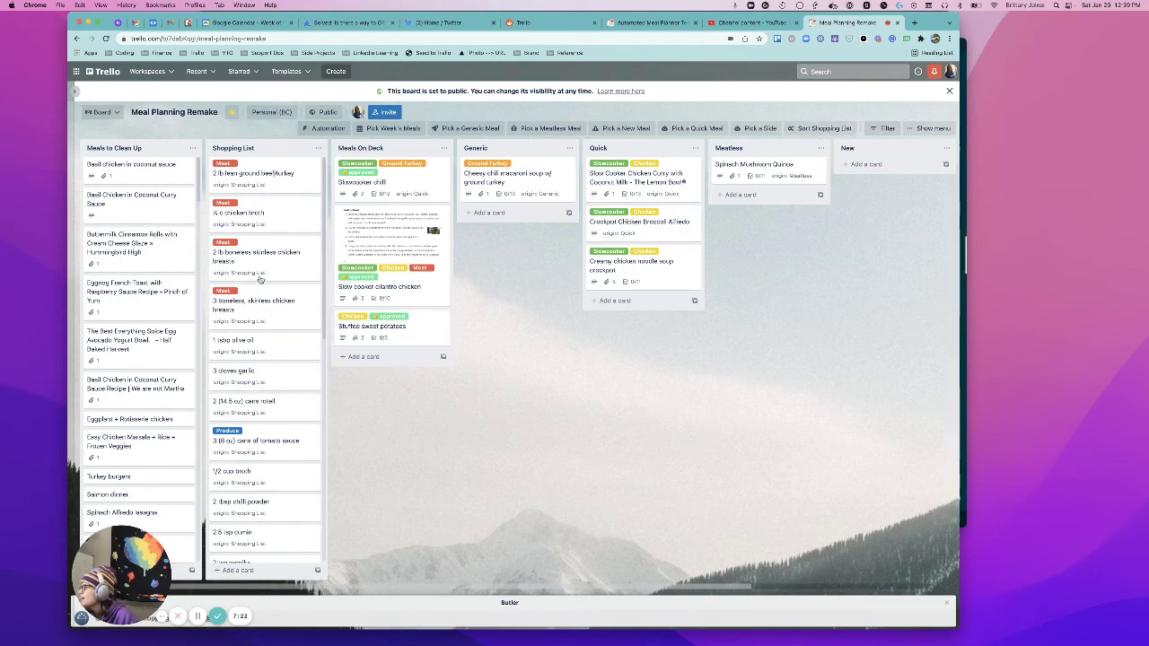
scroll(268, 382, "down", 2)
scroll(267, 381, "down", 5)
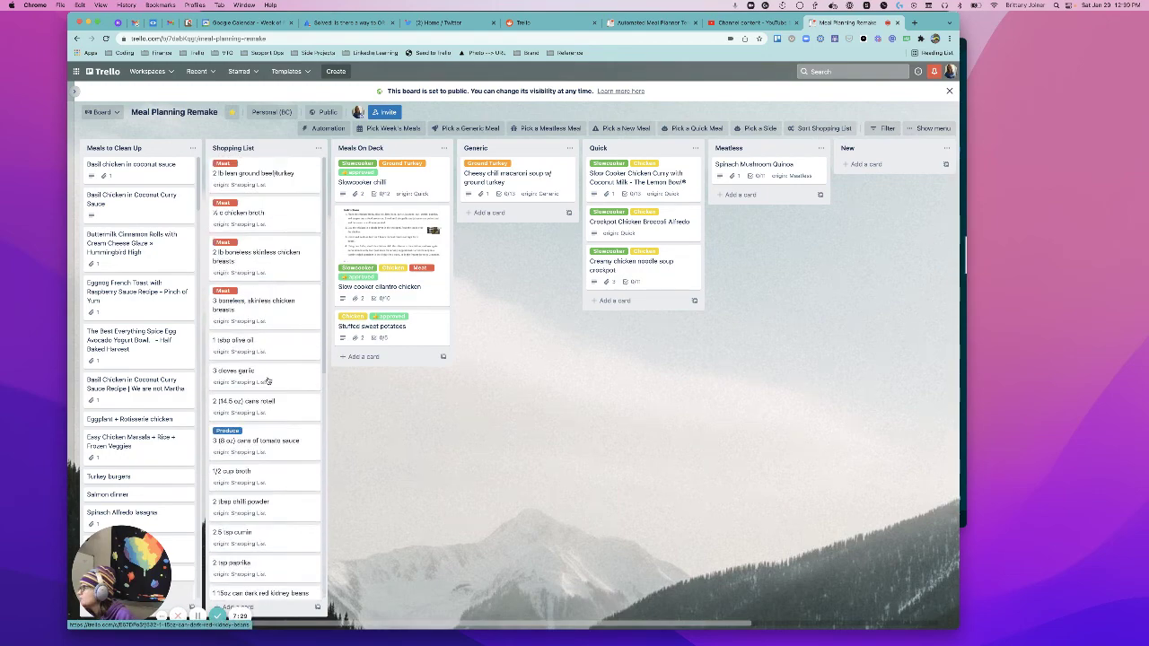
scroll(268, 382, "down", 5)
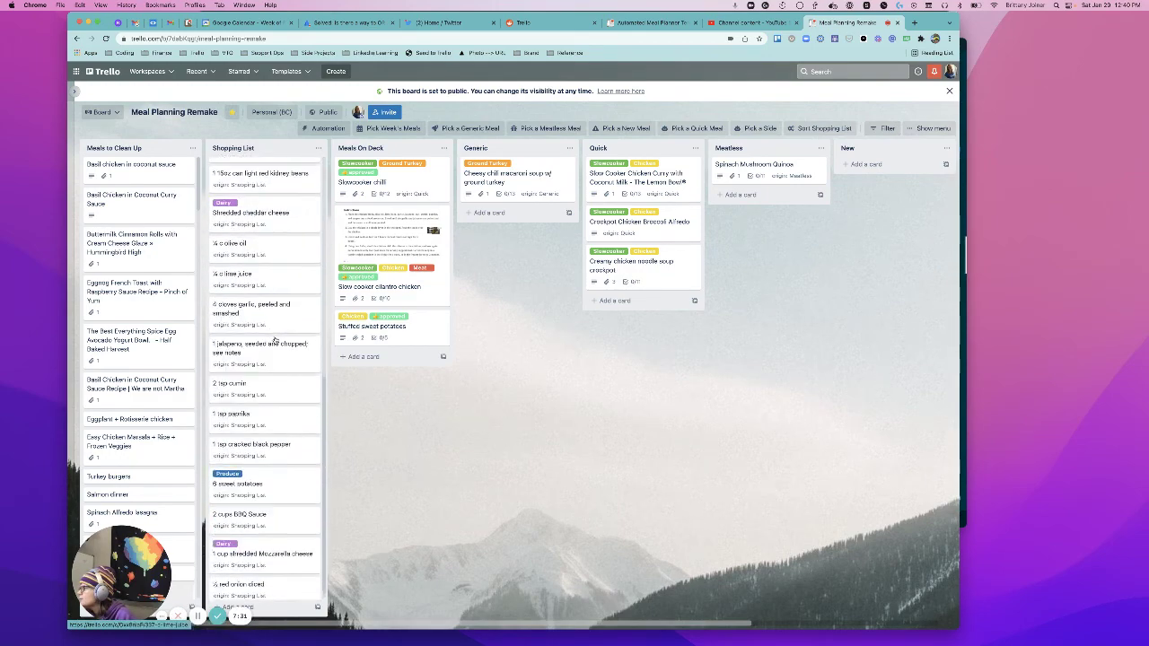
scroll(274, 340, "down", 1)
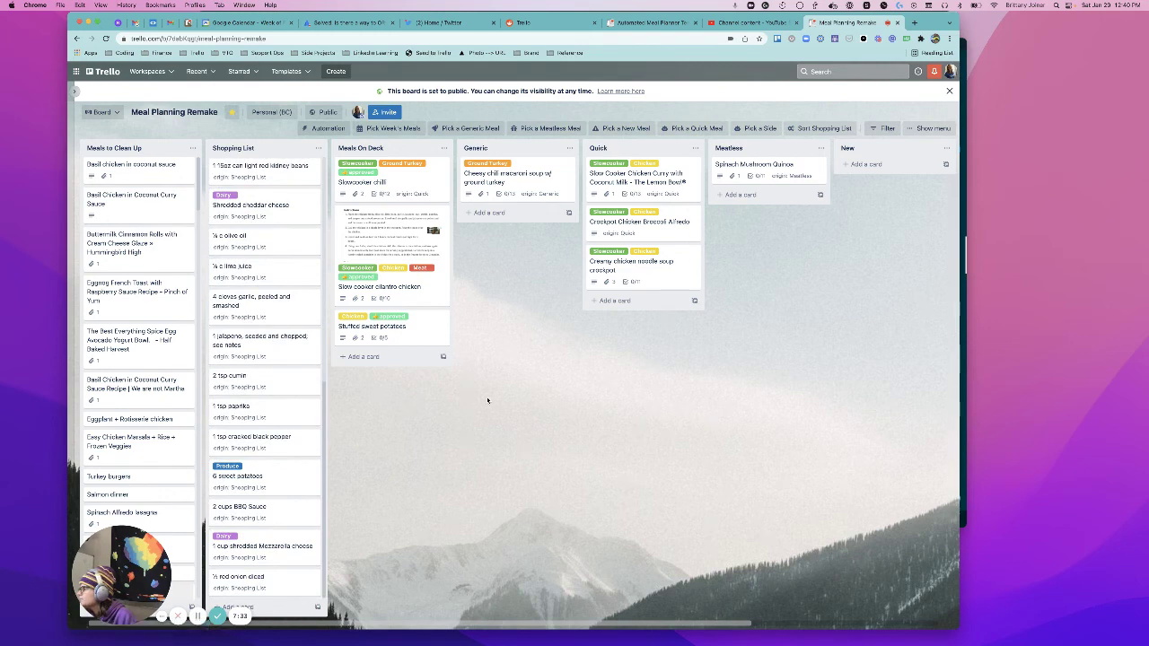
left_click(808, 132)
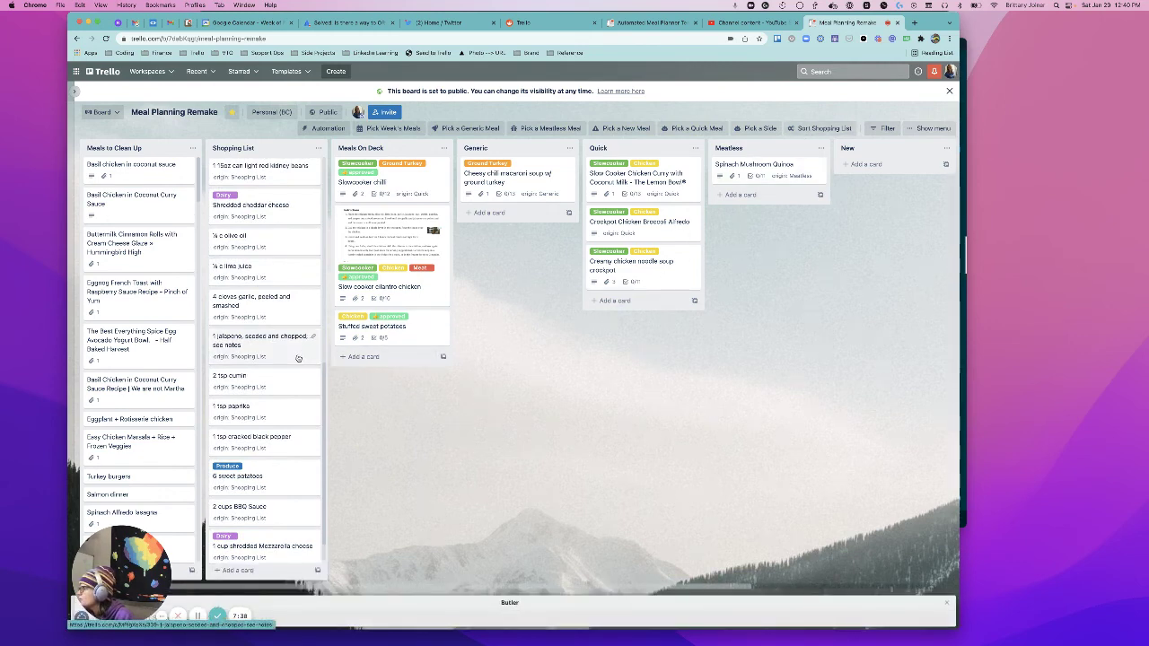
scroll(293, 331, "down", 1)
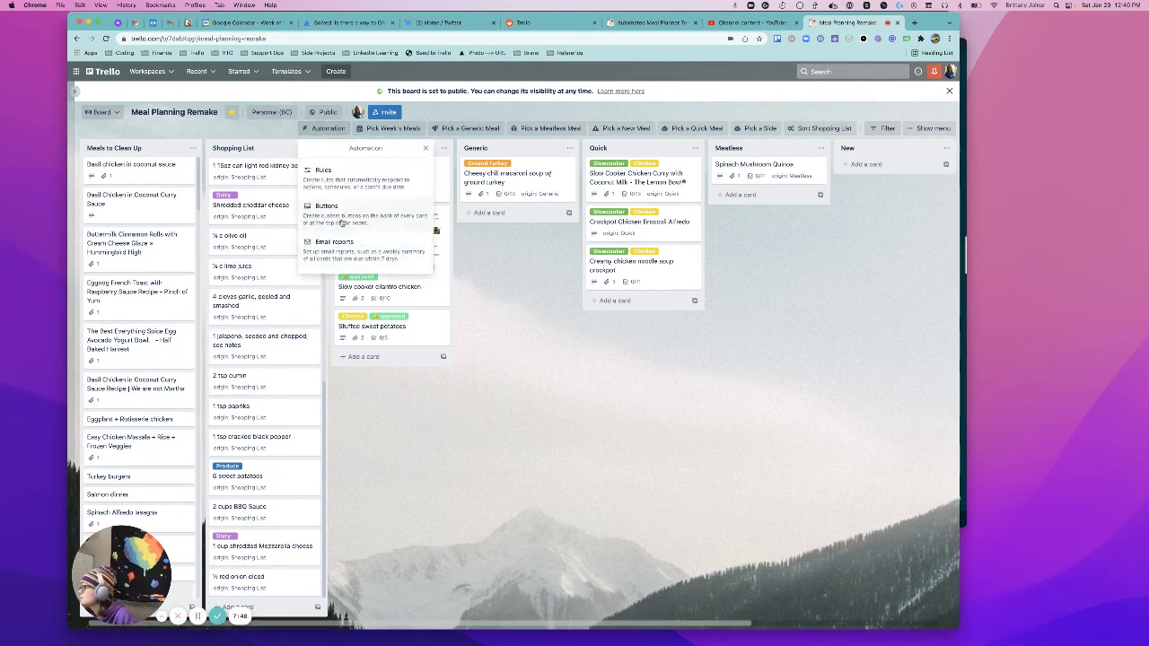
Review the pick-a-meal and Sort Shopping List buttons under Butler Board Buttons, then close Butler.
left_click(341, 186)
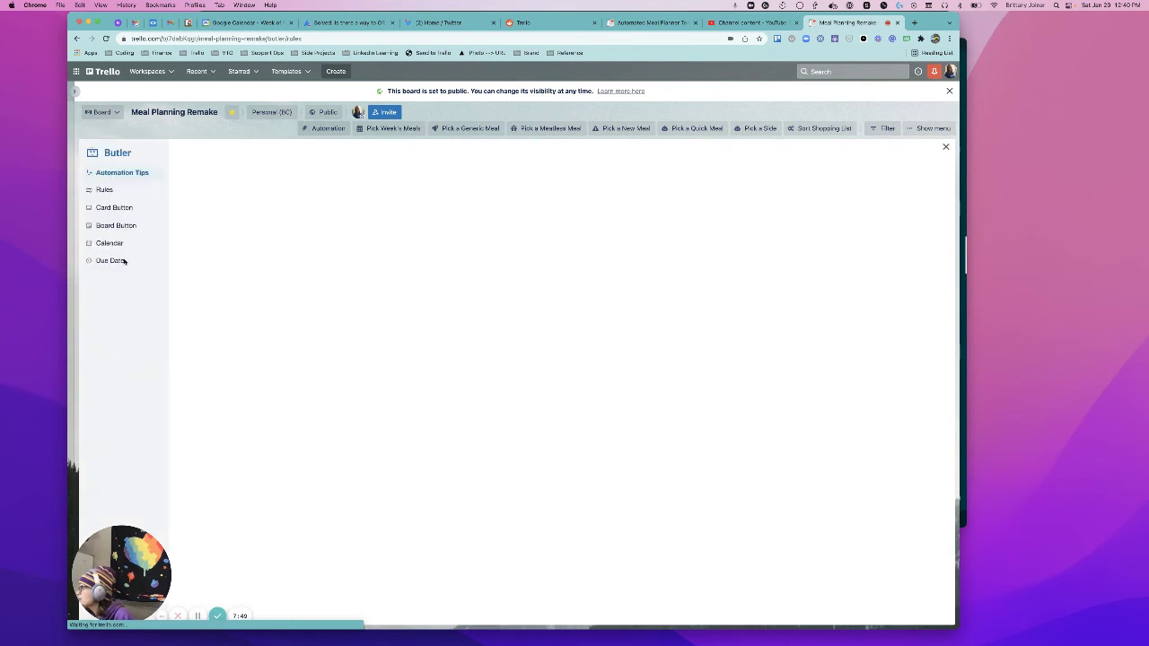
left_click(112, 226)
scroll(393, 402, "down", 2)
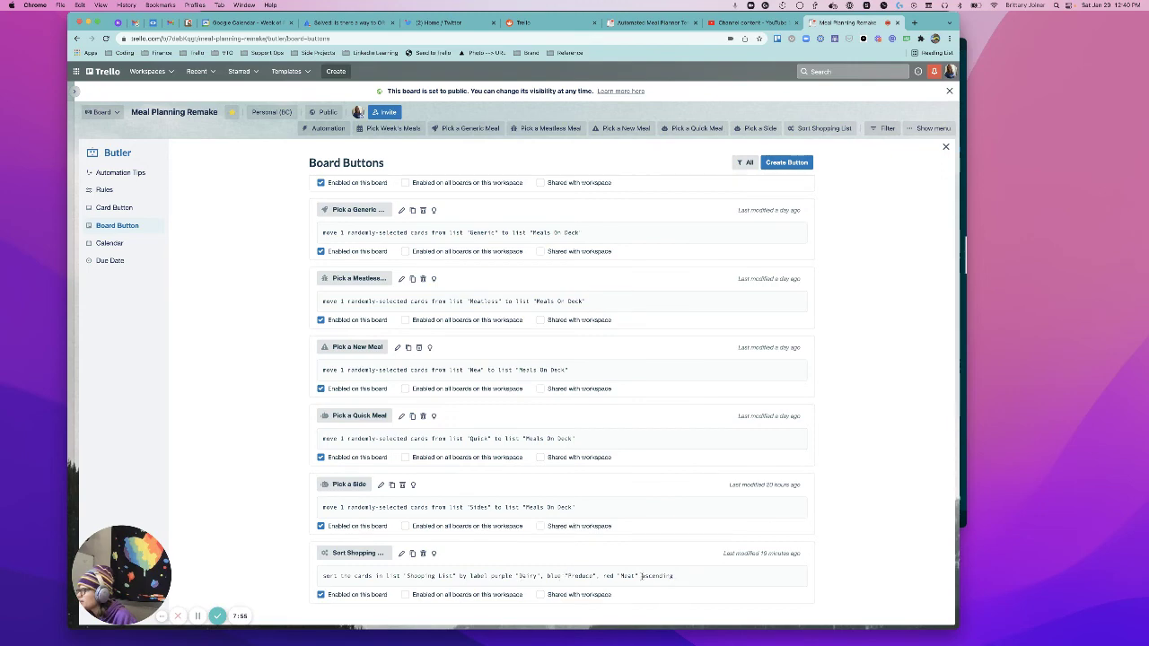
left_click(947, 146)
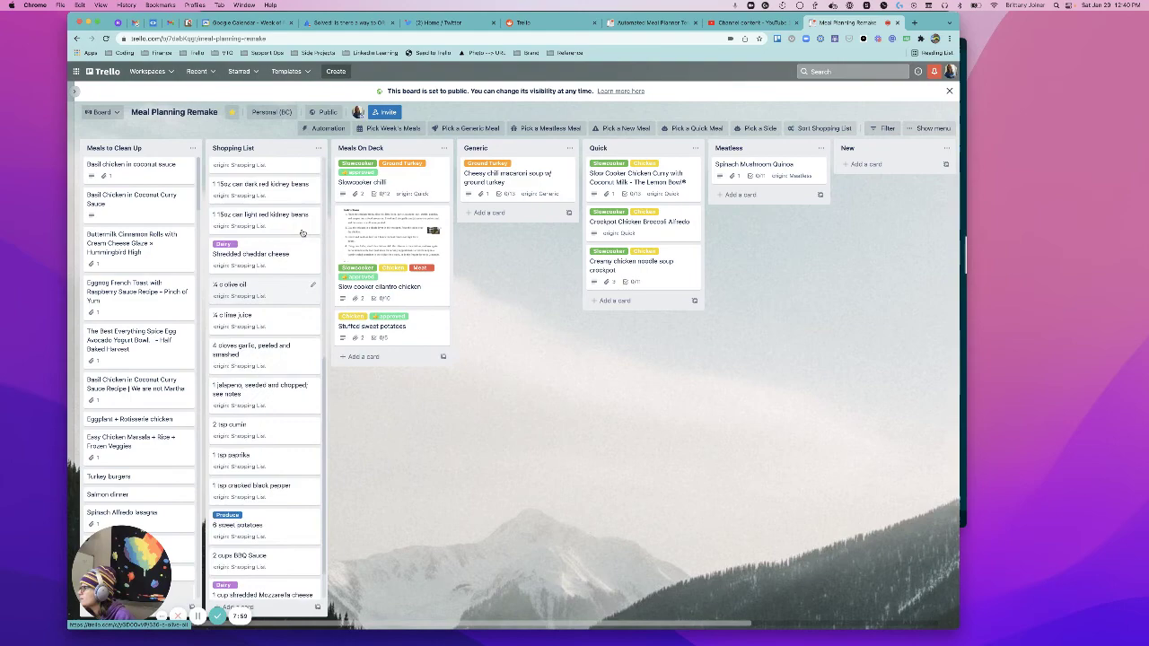
Archive the 1 tbsp olive oil and ground beef/turkey cards individually.
scroll(303, 233, "up", 10)
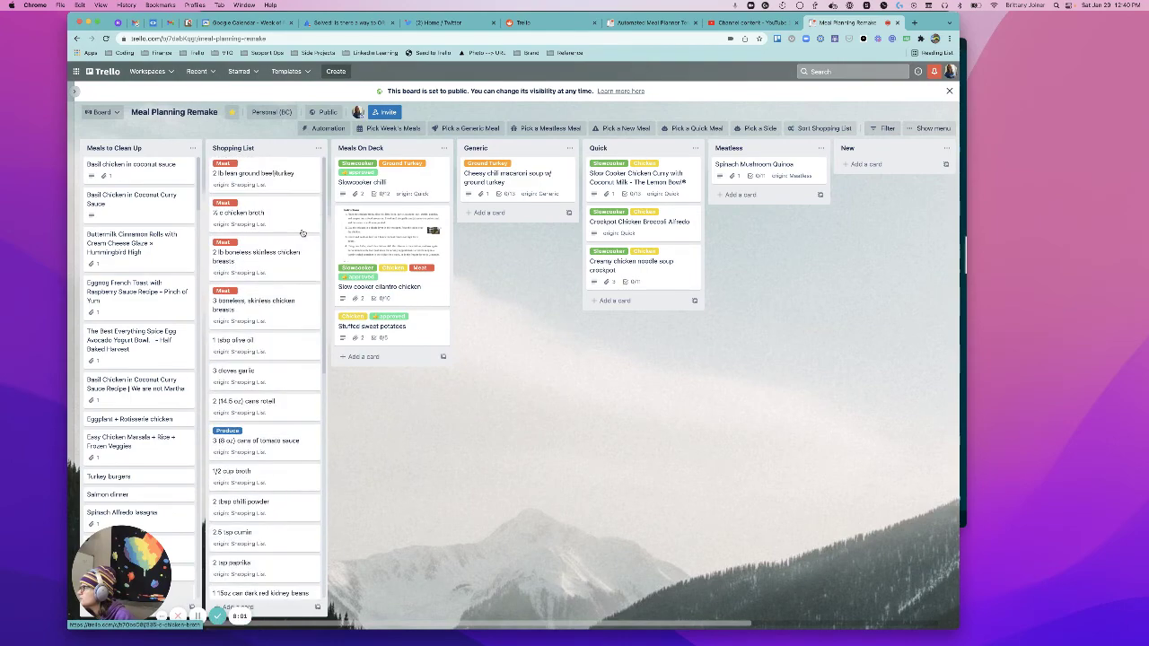
scroll(302, 234, "down", 10)
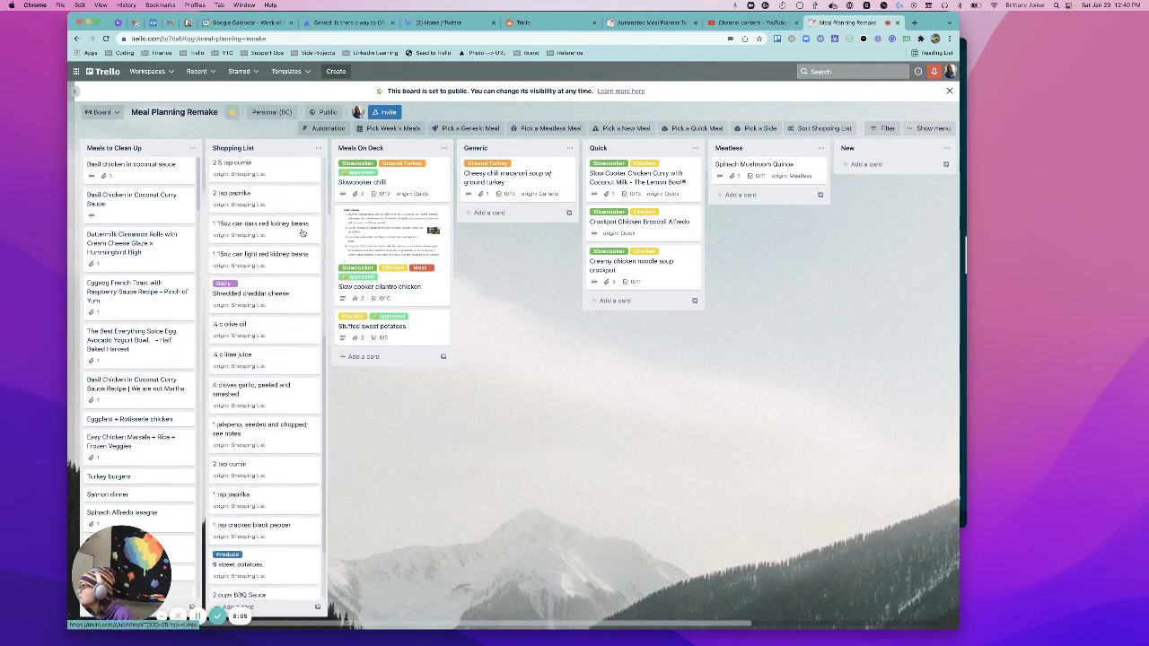
scroll(303, 233, "down", 2)
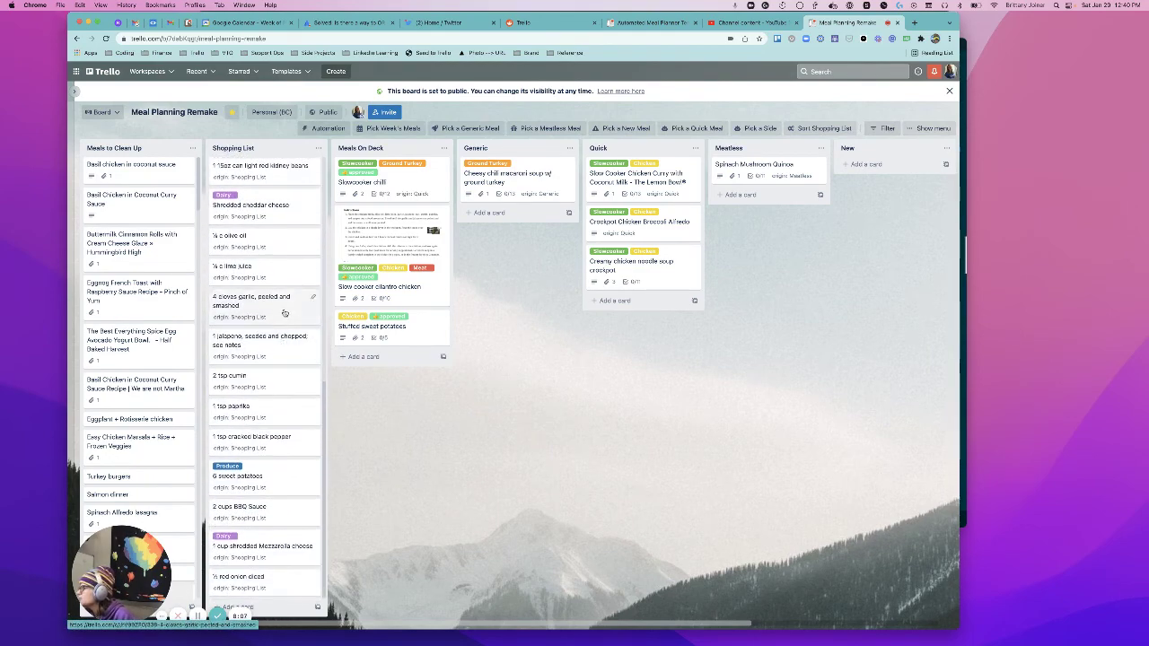
scroll(283, 312, "up", 10)
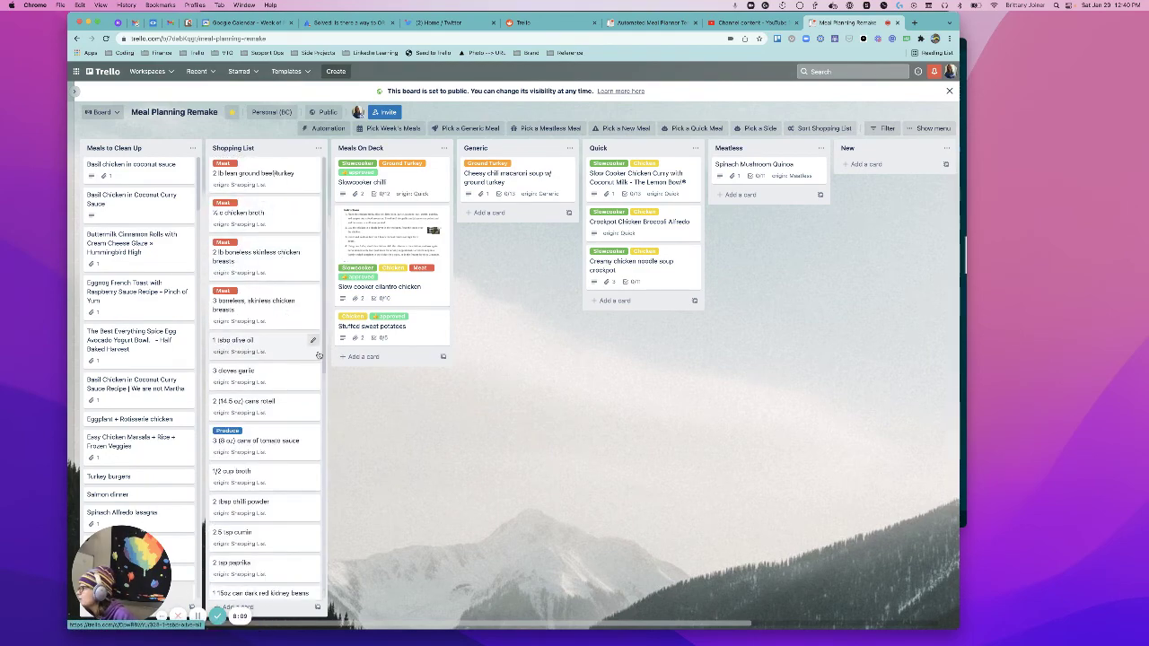
left_click(312, 341)
left_click(348, 448)
scroll(314, 311, "down", 1)
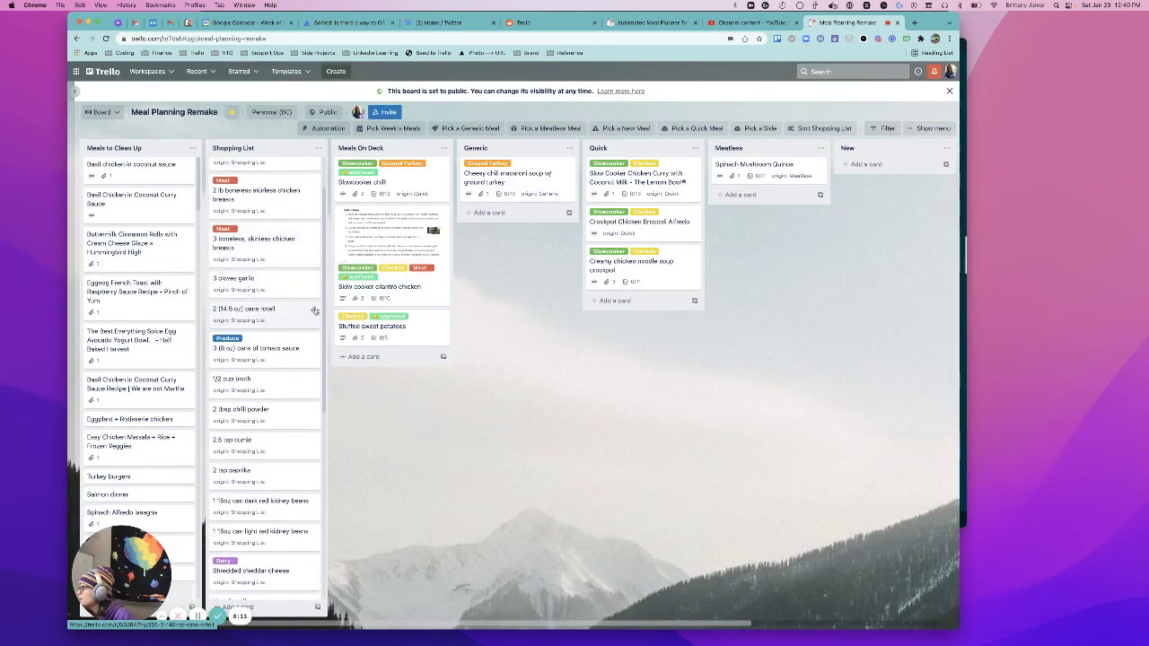
scroll(313, 332, "down", 6)
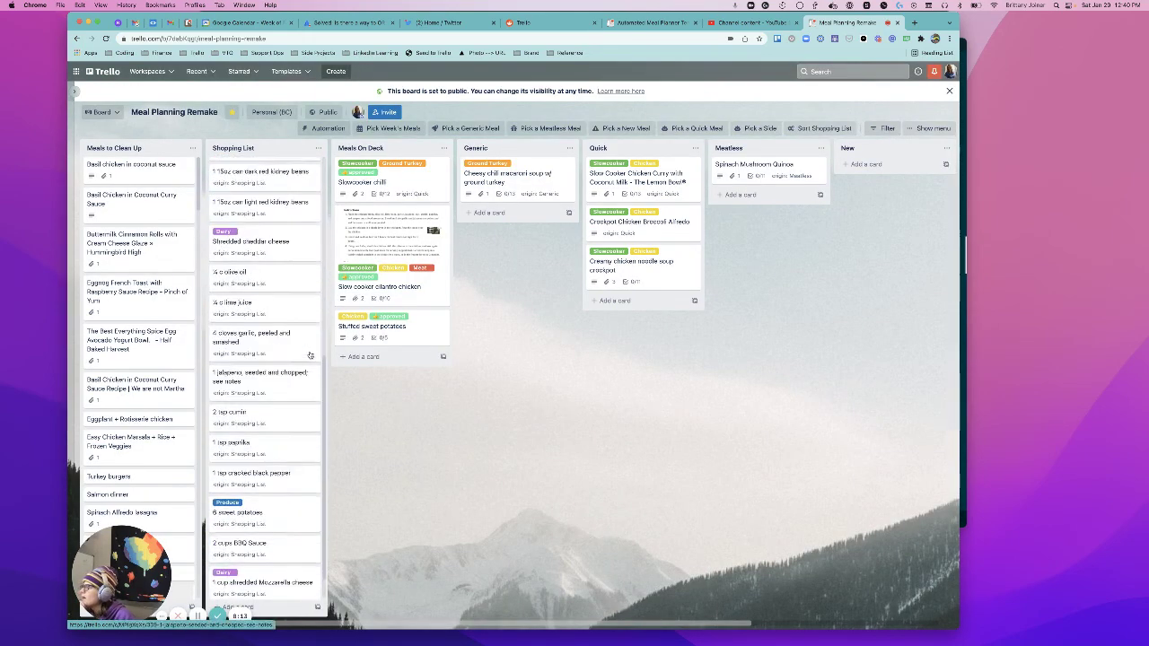
scroll(309, 355, "up", 7)
left_click(315, 167)
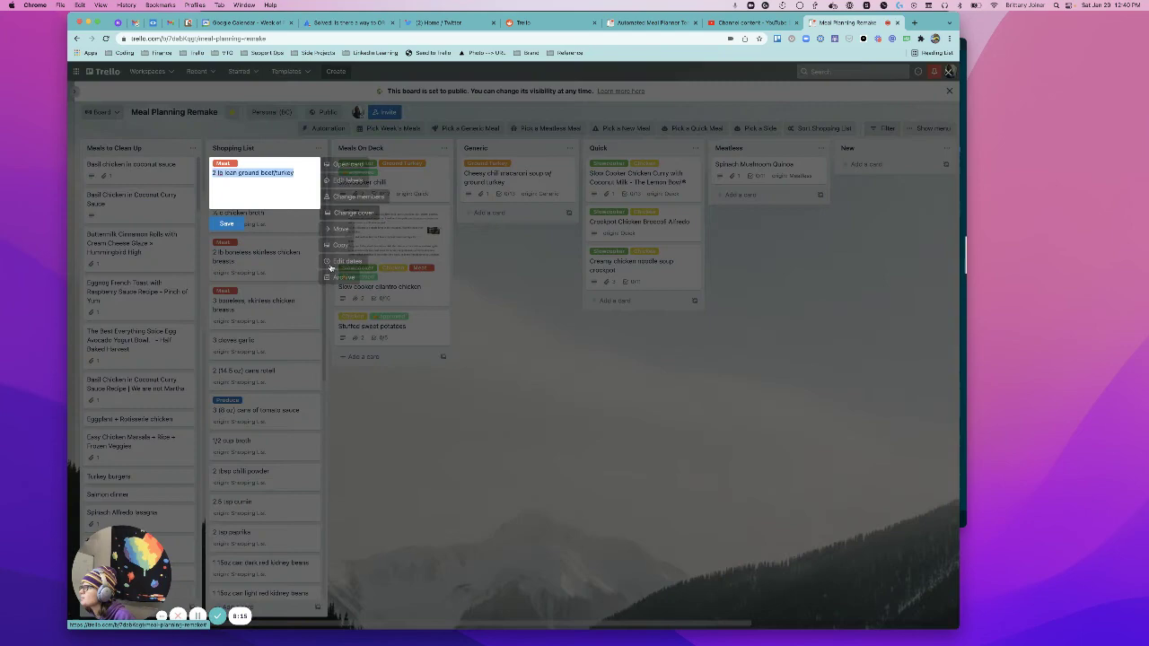
left_click(351, 277)
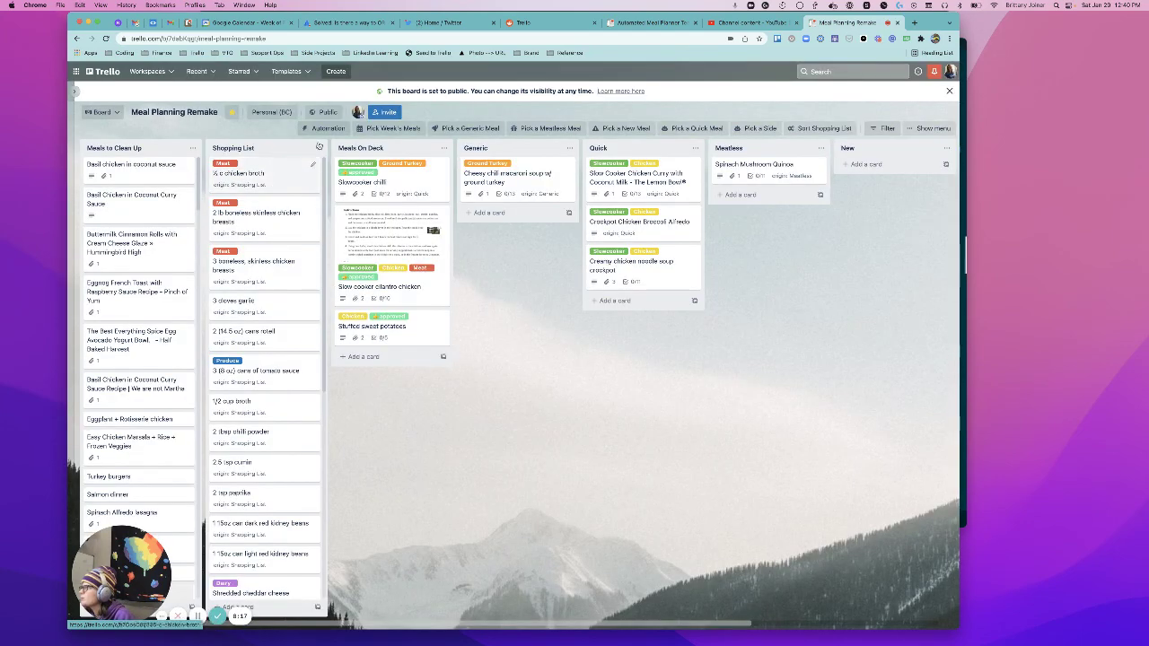
Archive all remaining cards in the Shopping List.
left_click(318, 148)
left_click(350, 369)
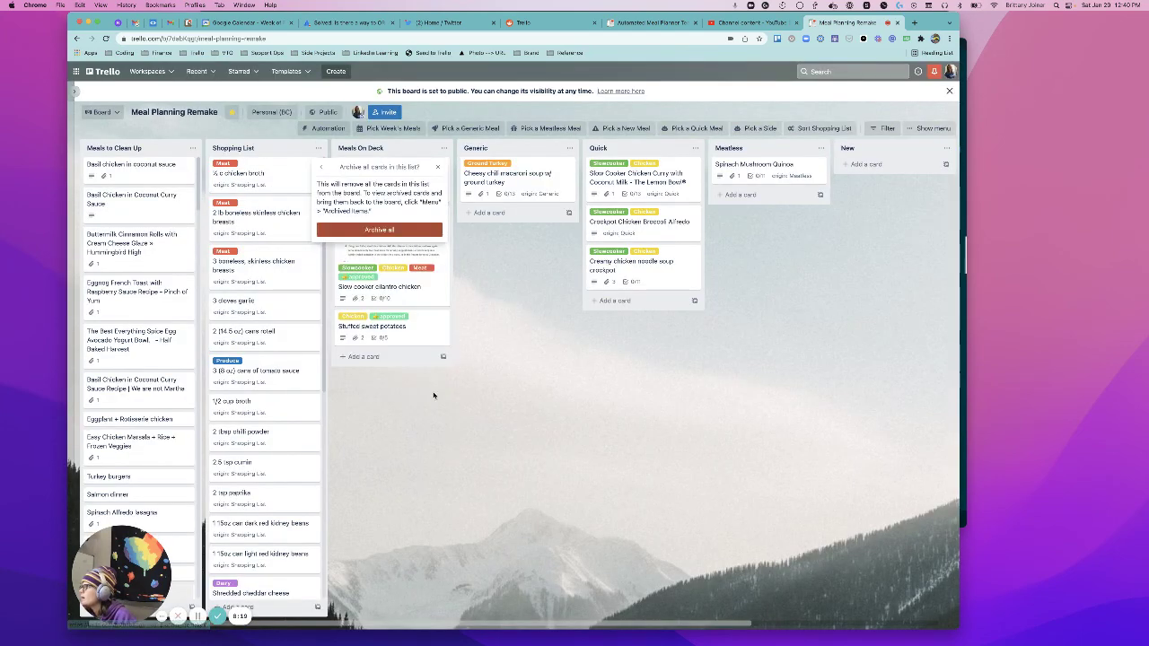
left_click(394, 232)
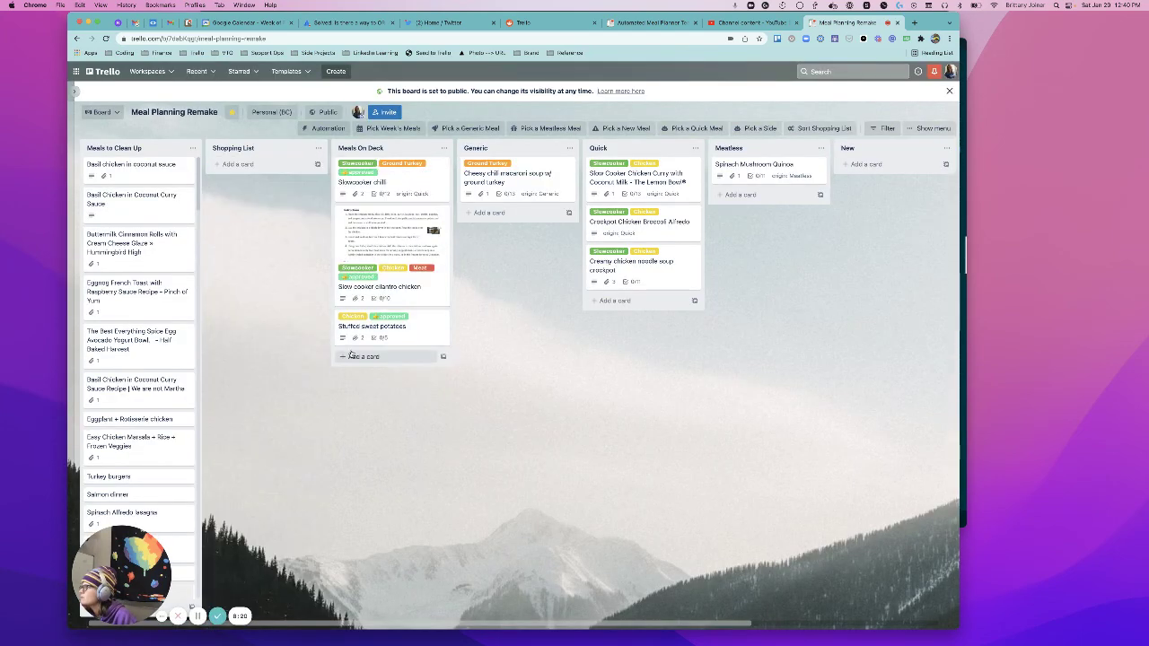
Check the Slowcooker chilli card's labels, then close the card.
left_click(406, 180)
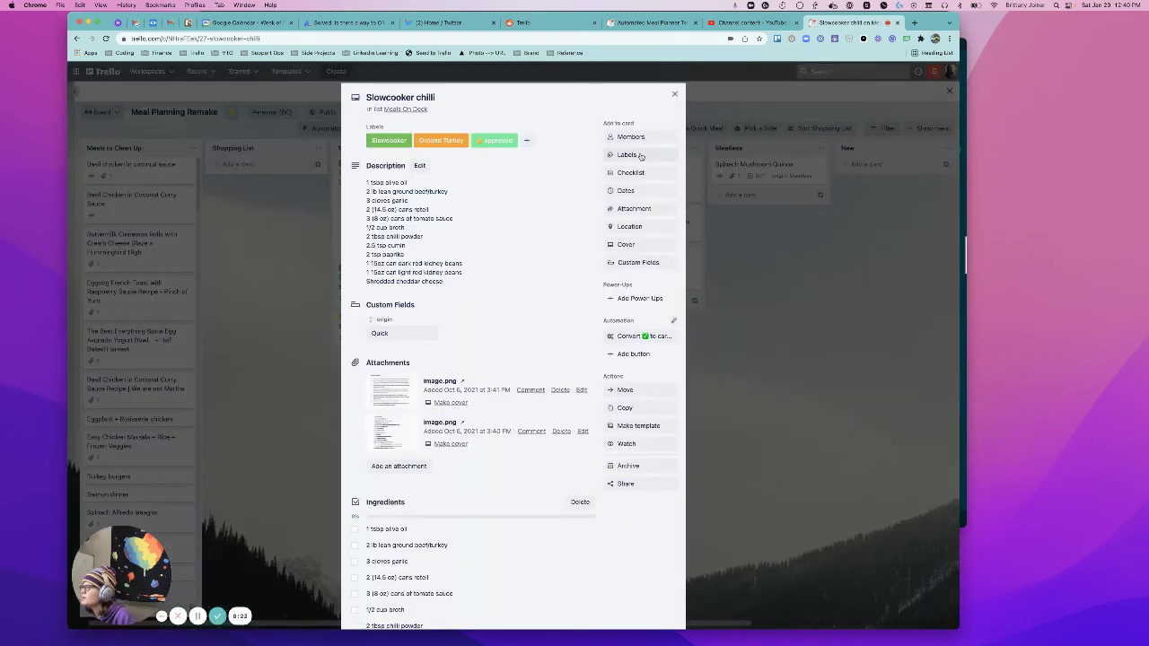
left_click(639, 156)
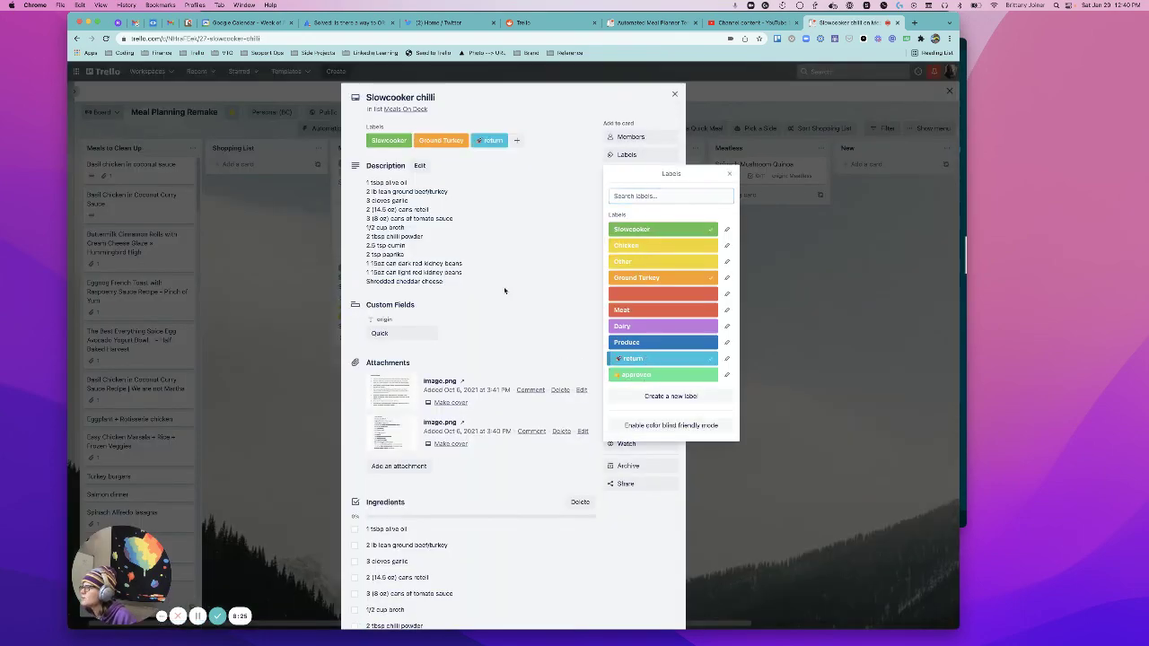
left_click(303, 310)
key("Escape")
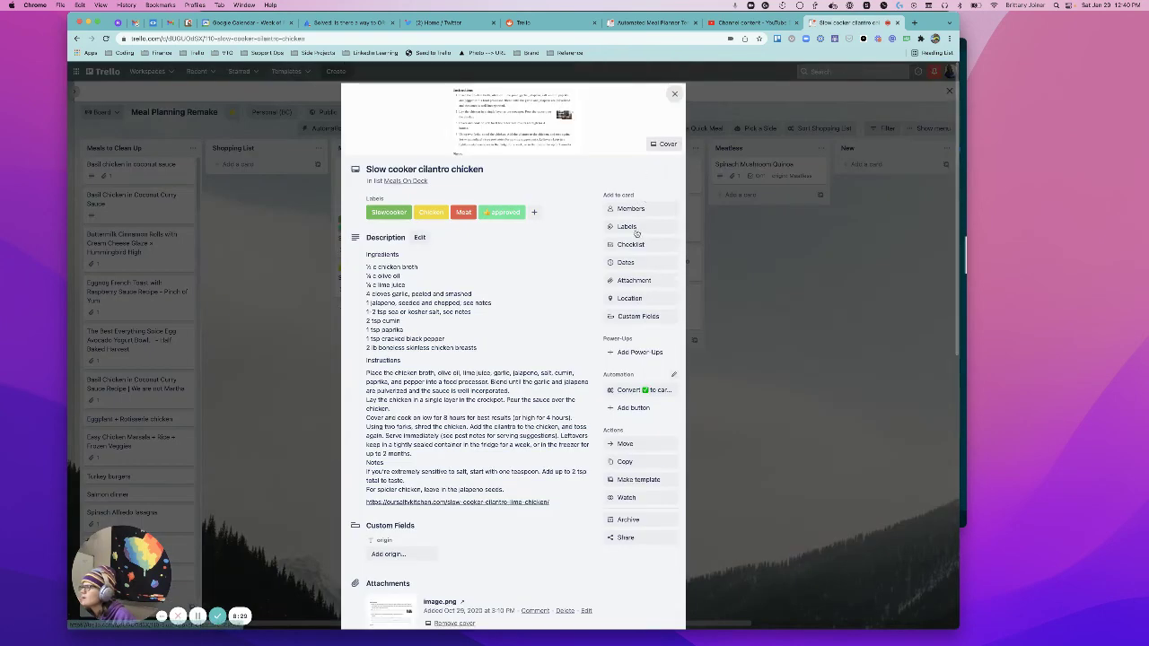
Tag the Slow cooker cilantro chicken card with the return label.
left_click(626, 227)
left_click(658, 432)
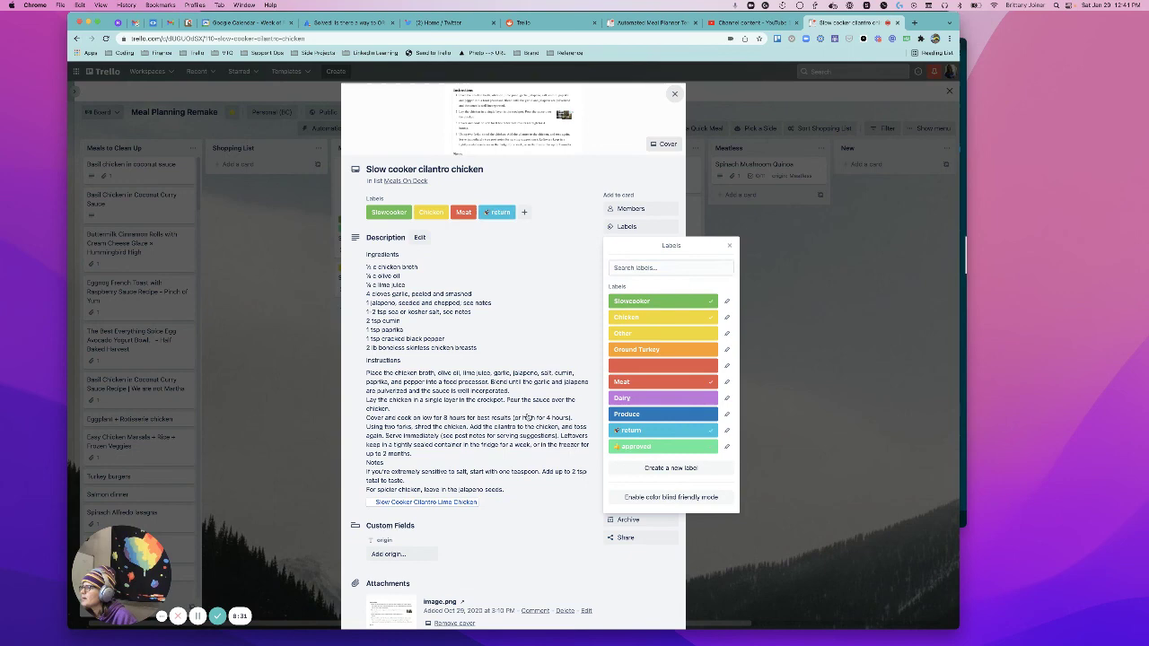
left_click(257, 363)
left_click(258, 340)
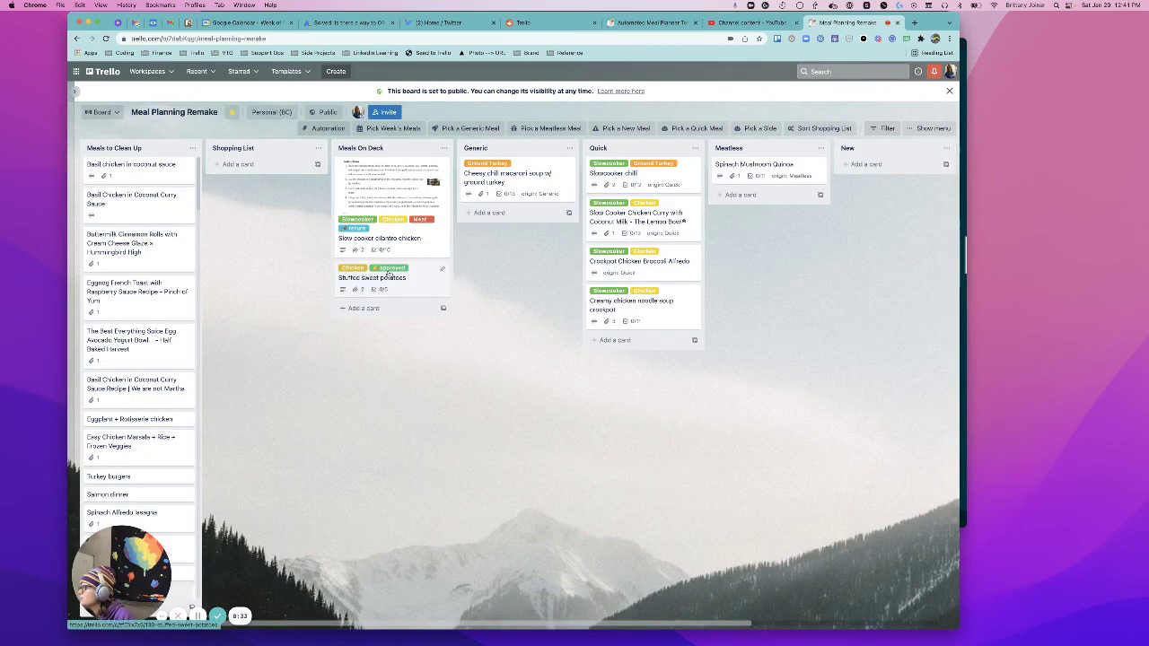
Remove the approved label from Stuffed sweet potatoes, leaving only its Chicken label.
left_click(396, 267)
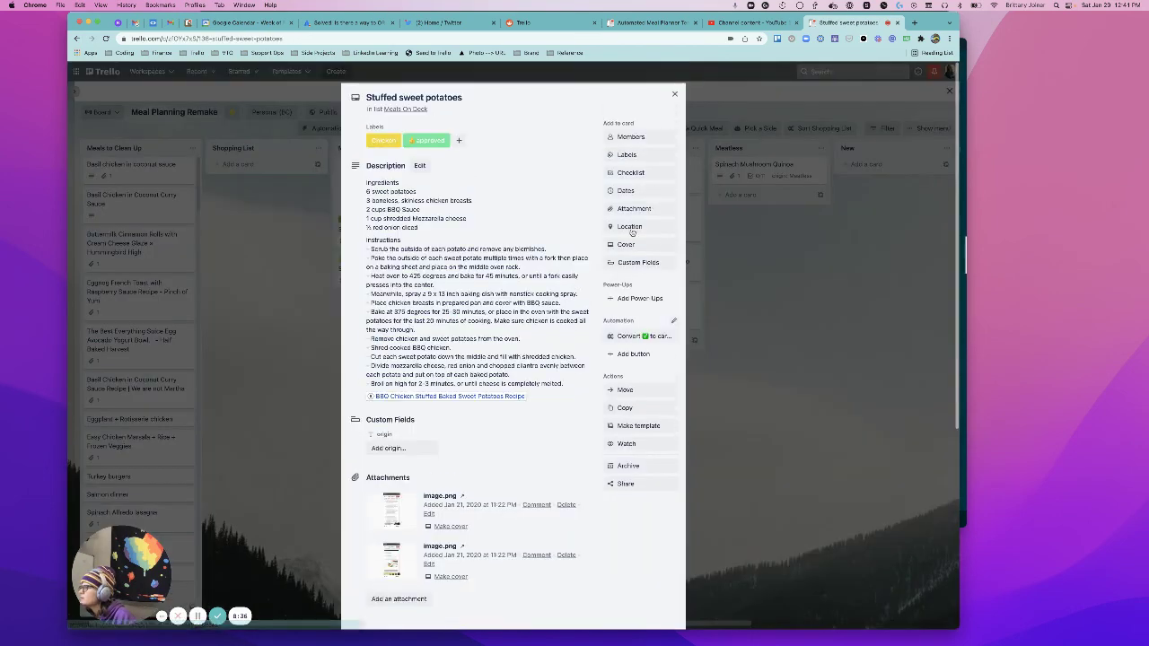
left_click(647, 158)
left_click(641, 373)
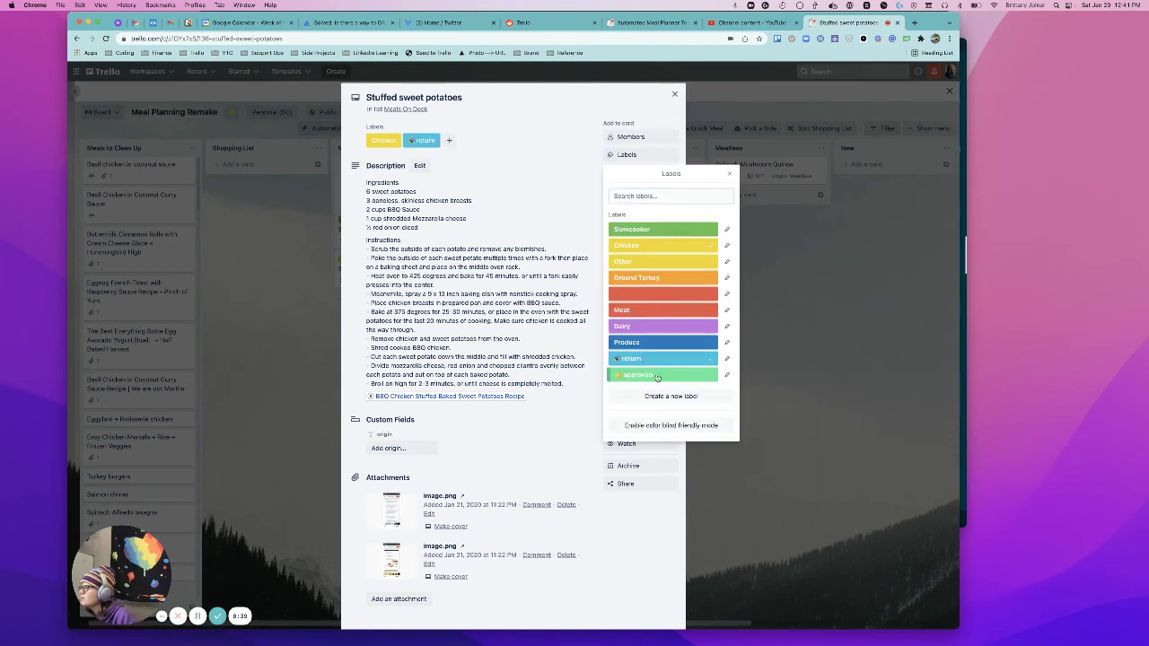
left_click(266, 307)
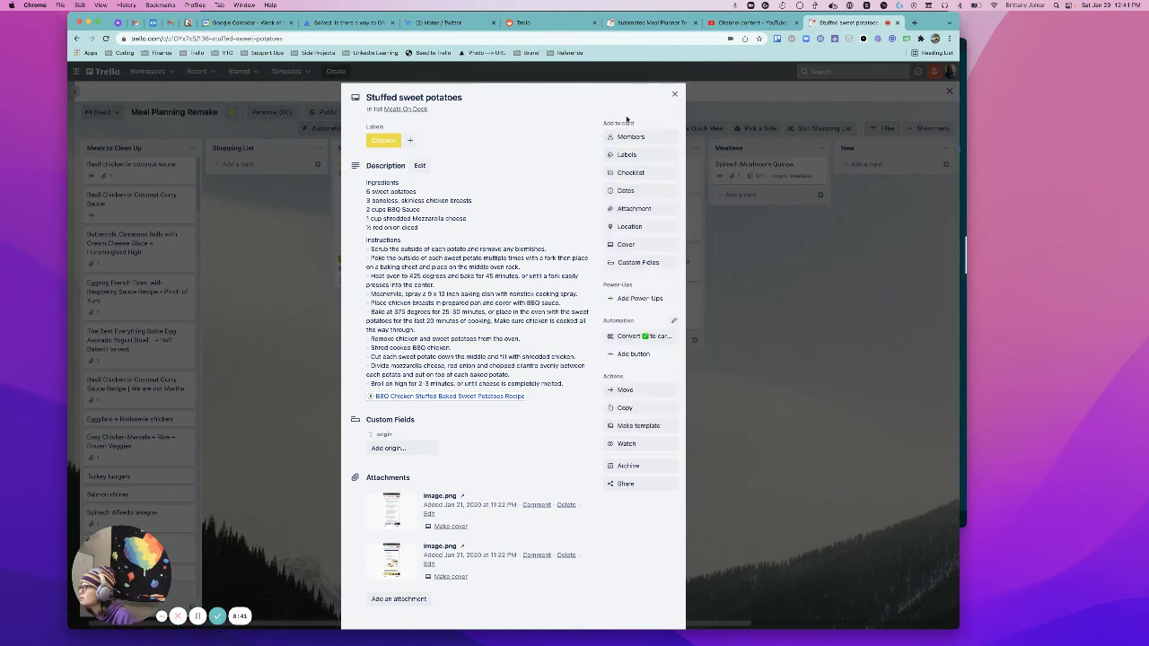
left_click(330, 361)
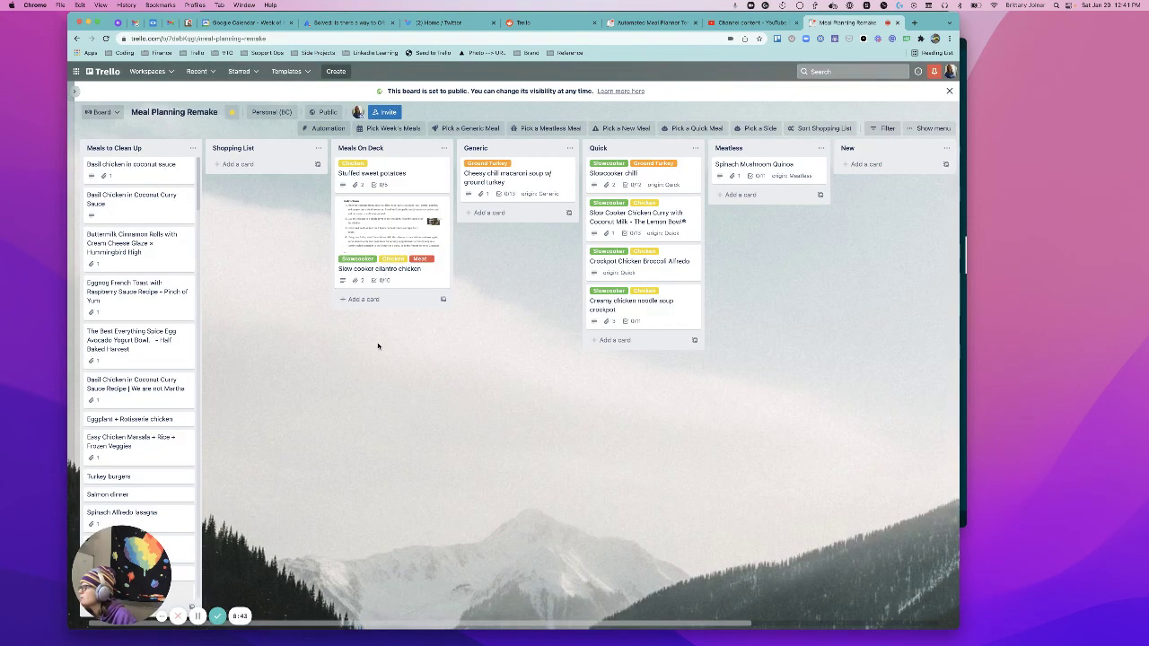